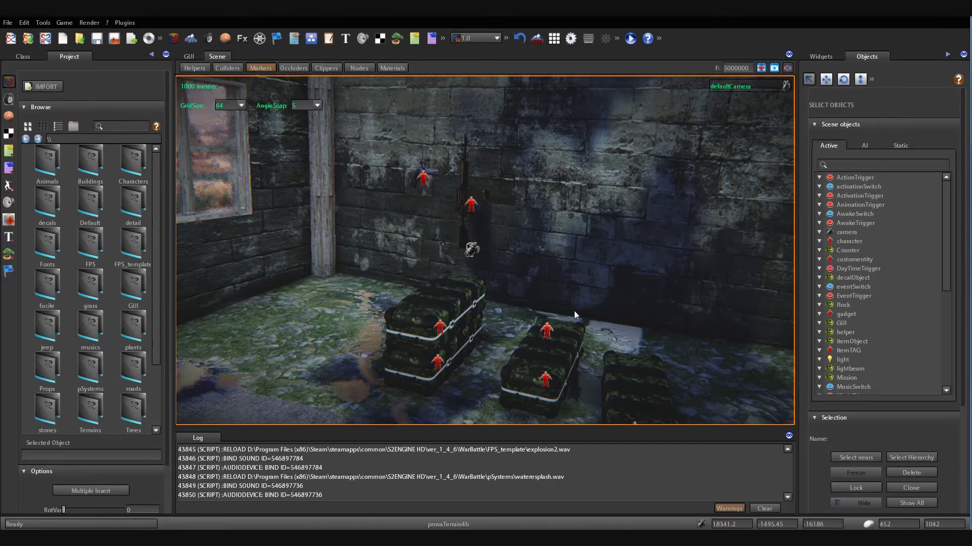
Set the Serialize parameter of the lower box under the three grenades (ItemTAG012) to true
middle_drag(573, 309, 489, 302)
key(a)
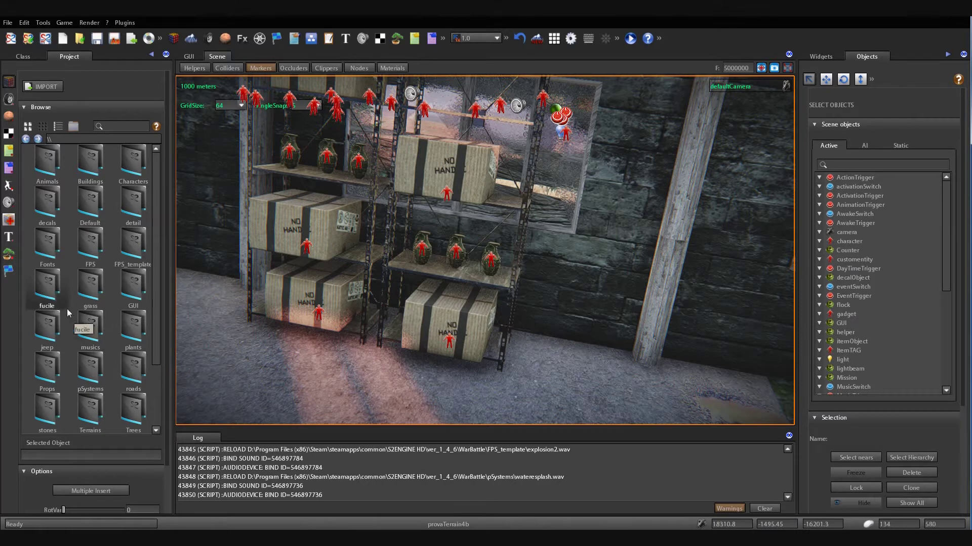
click(438, 332)
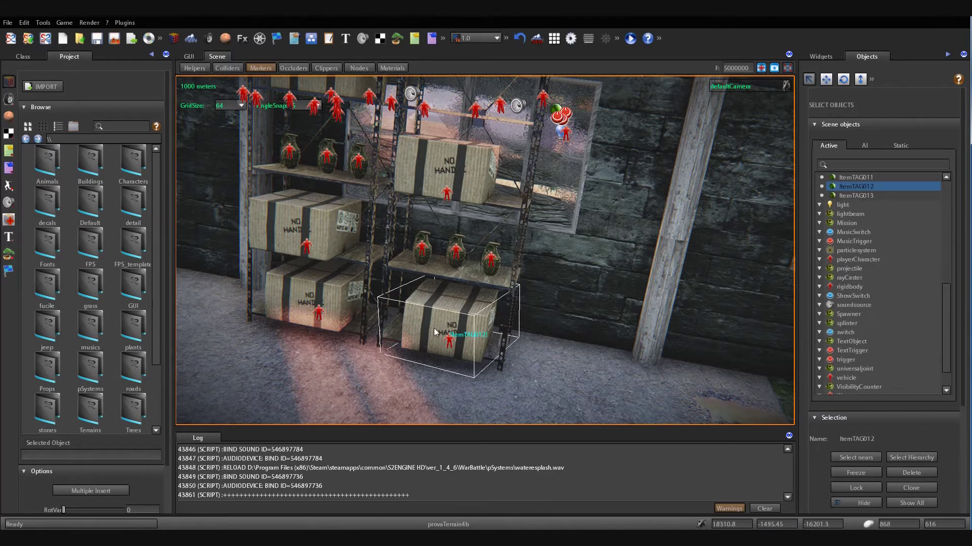
click(23, 56)
drag(154, 296, 160, 377)
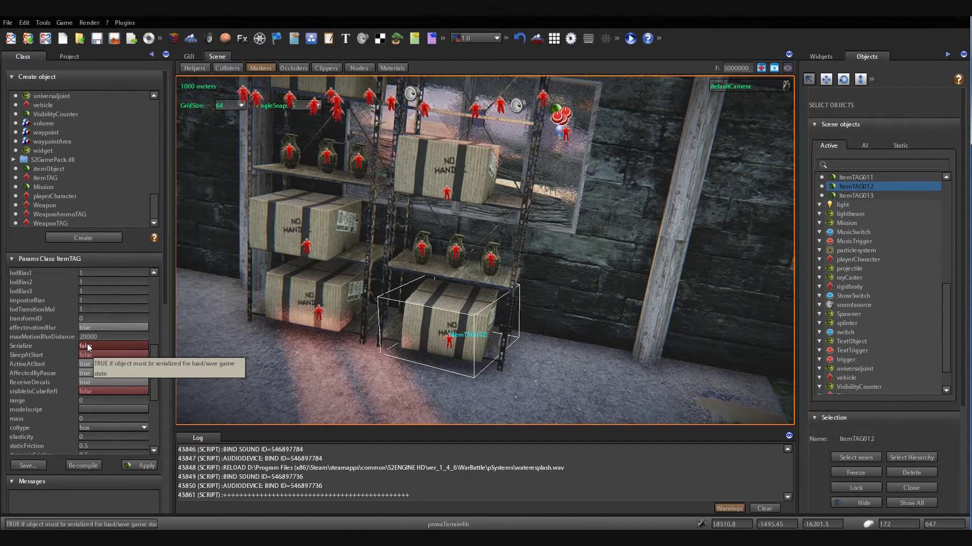
right_drag(551, 257, 176, 330)
key(w)
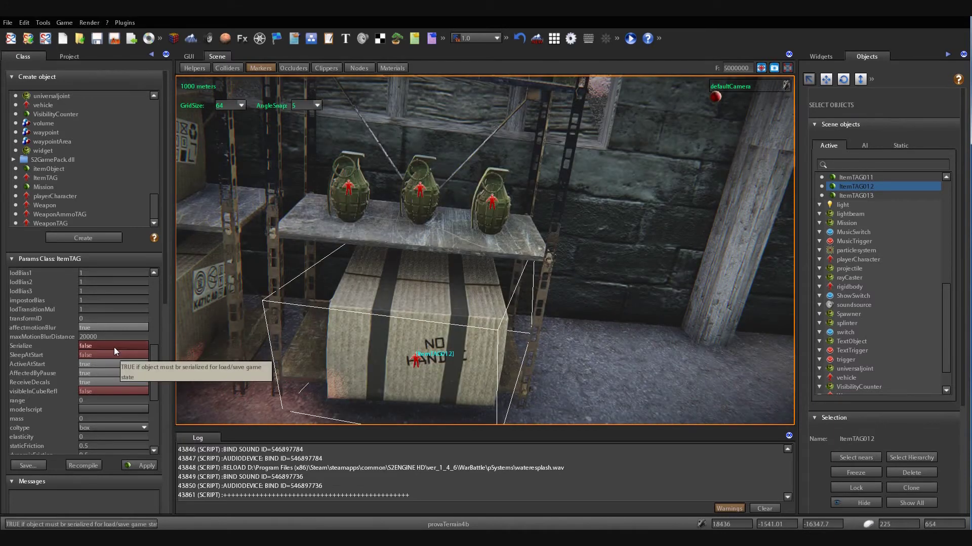
click(114, 345)
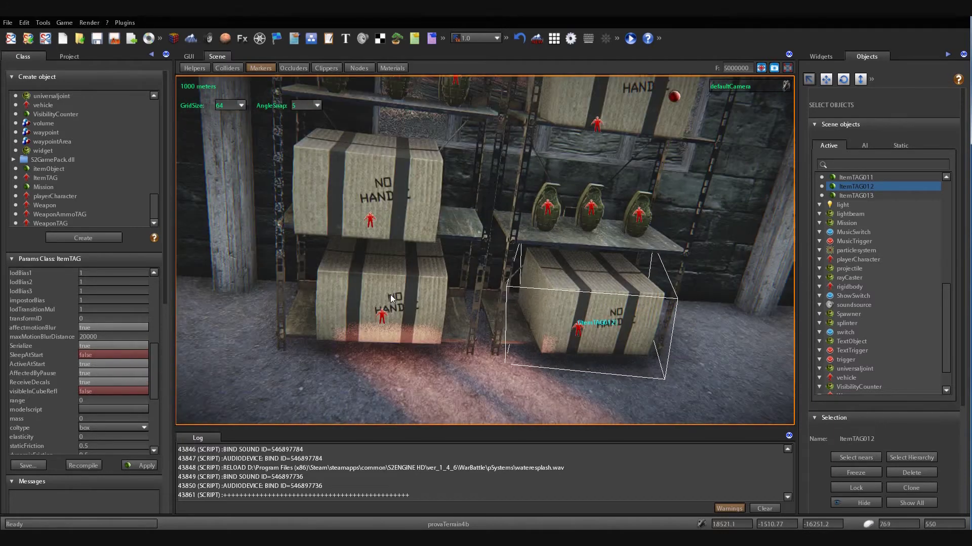
Select the other four boxes and all six grenades on the shelves together and set their Serialize parameter to true
click(390, 294)
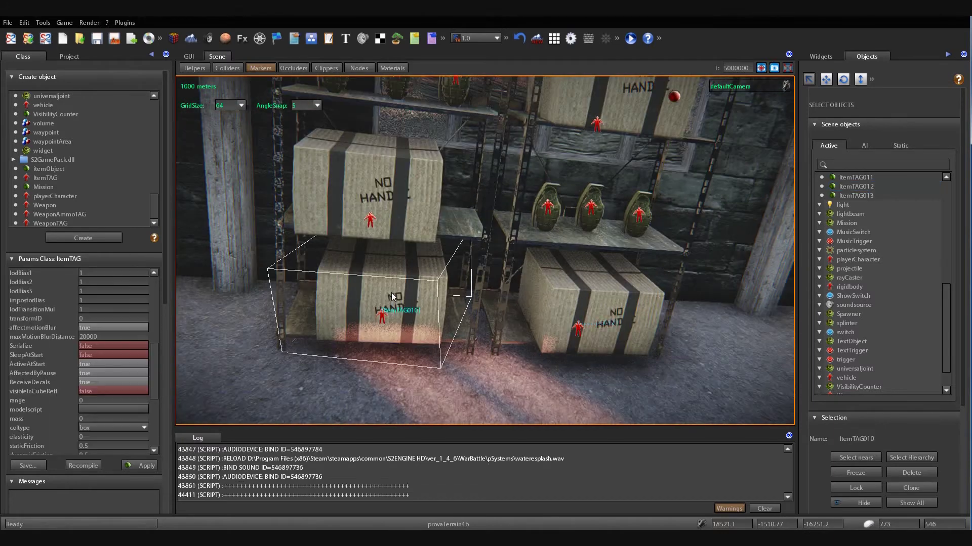
ctrl+click(400, 208)
ctrl+click(591, 209)
ctrl+click(591, 209)
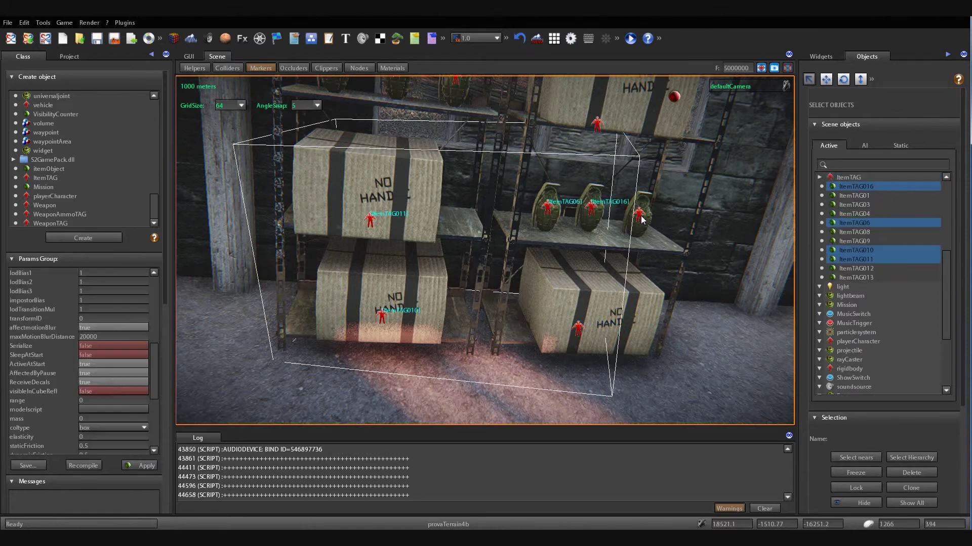
ctrl+click(640, 216)
right_drag(624, 273, 619, 256)
ctrl+click(575, 271)
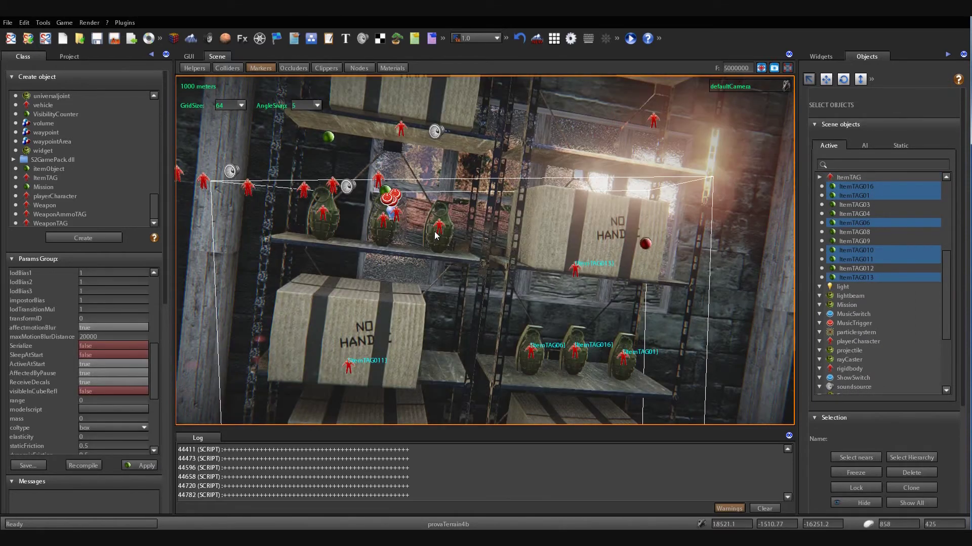
ctrl+click(438, 228)
ctrl+click(384, 230)
ctrl+click(328, 226)
right_drag(342, 239, 361, 204)
ctrl+click(362, 202)
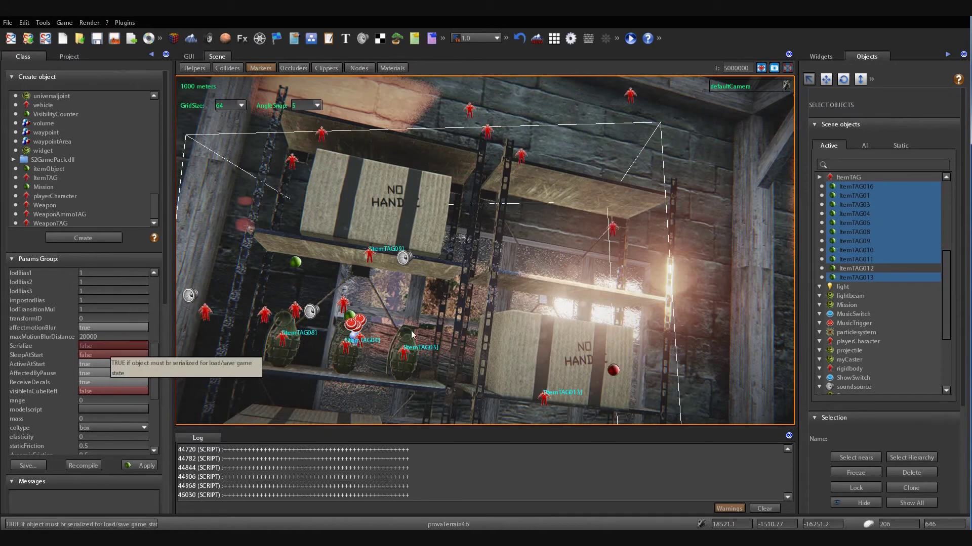
click(104, 343)
Select the four camouflage ammo crates and the two weapons on the wall together and set their Serialize parameter to true
right_drag(426, 268, 548, 314)
key(w)
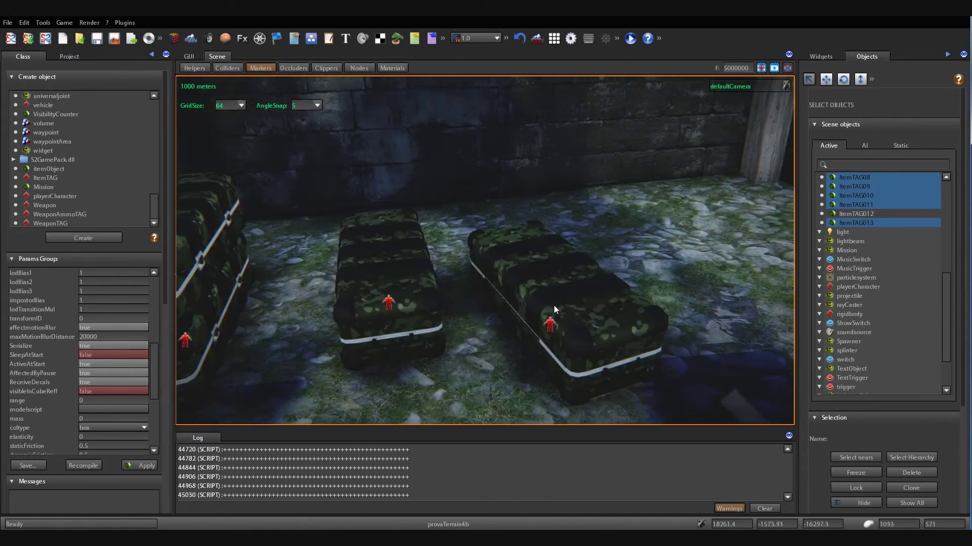
click(551, 313)
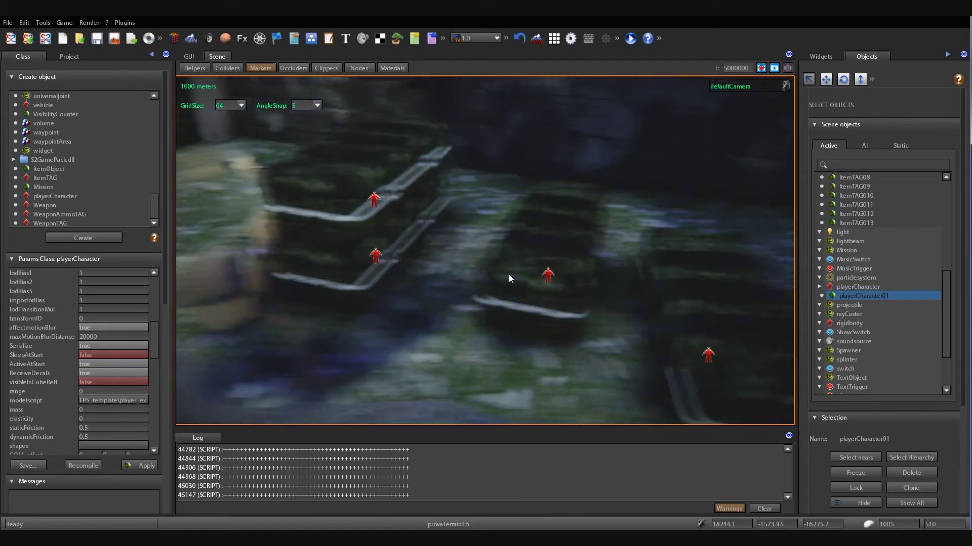
click(434, 275)
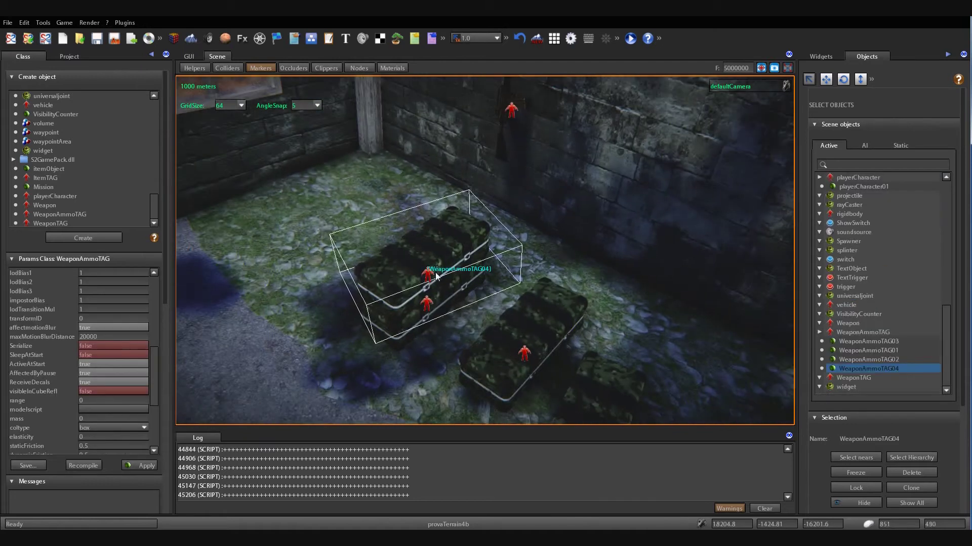
click(457, 299)
click(551, 348)
ctrl+click(584, 372)
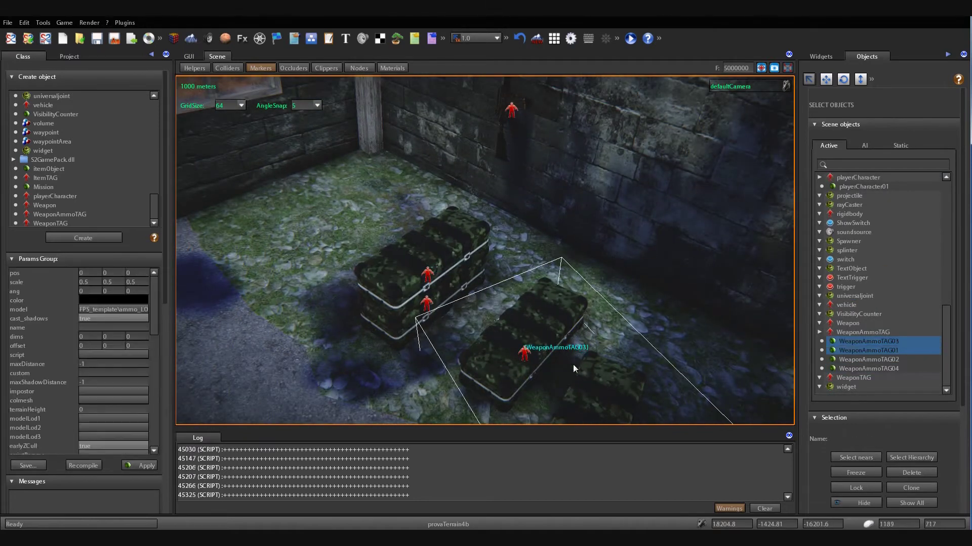
ctrl+click(385, 334)
ctrl+click(394, 295)
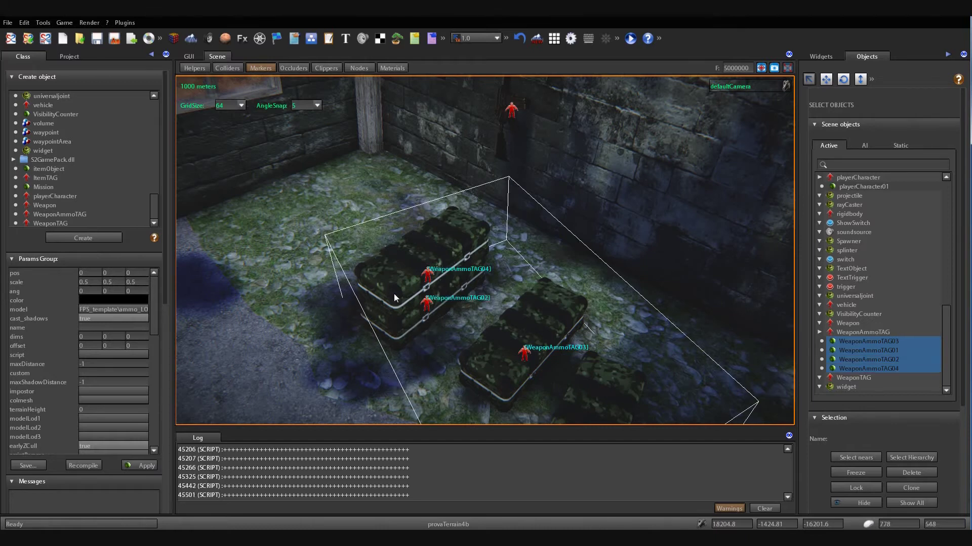
right_drag(394, 295, 416, 282)
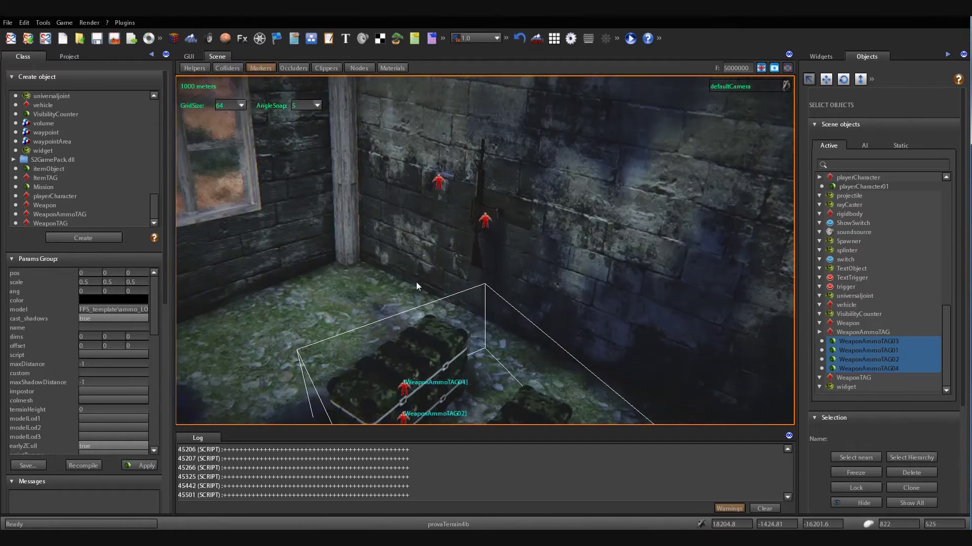
ctrl+click(482, 221)
ctrl+click(438, 183)
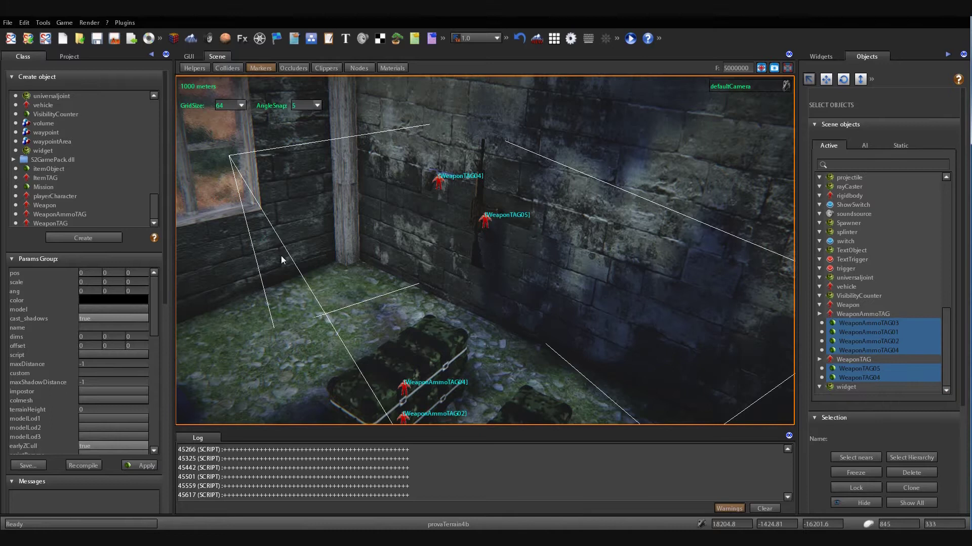
scroll(131, 371, down, 1)
scroll(127, 366, down, 6)
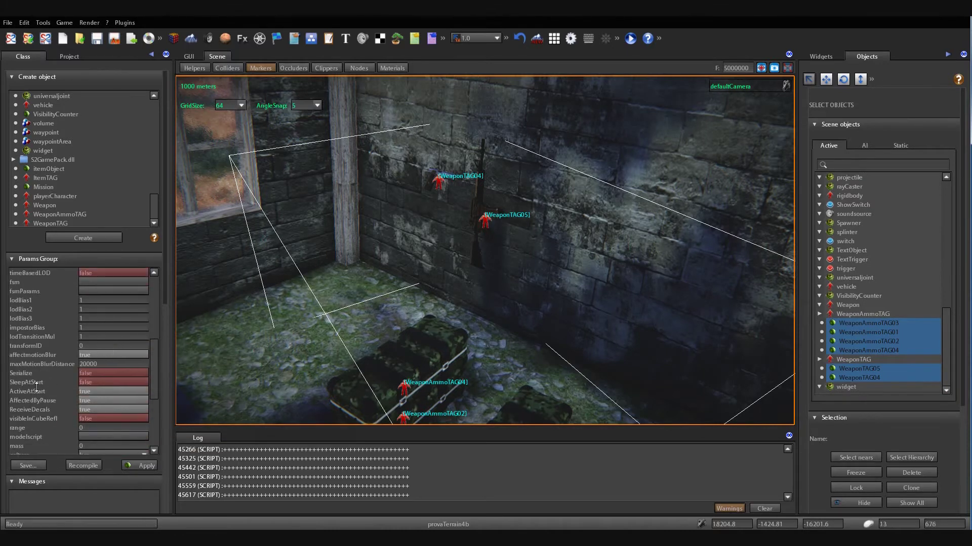
click(89, 371)
Select playerCharacter01 among the scene objects and check its Serialize parameter
right_drag(534, 298, 597, 304)
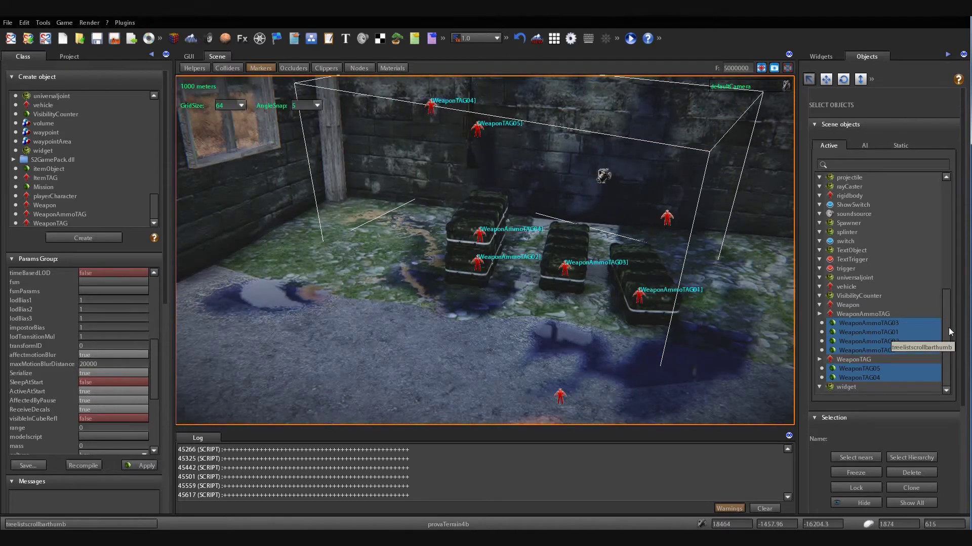
scroll(941, 324, up, 4)
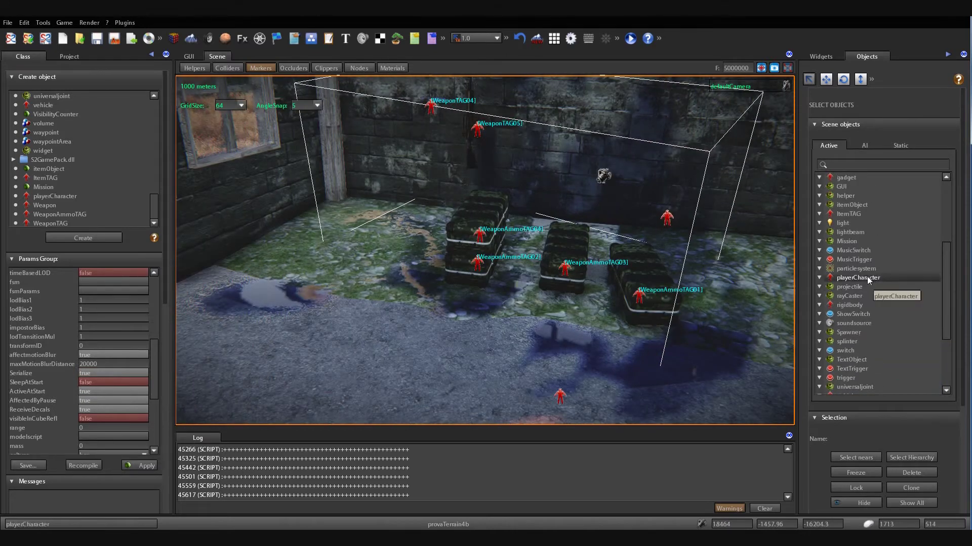
double_click(867, 277)
click(867, 286)
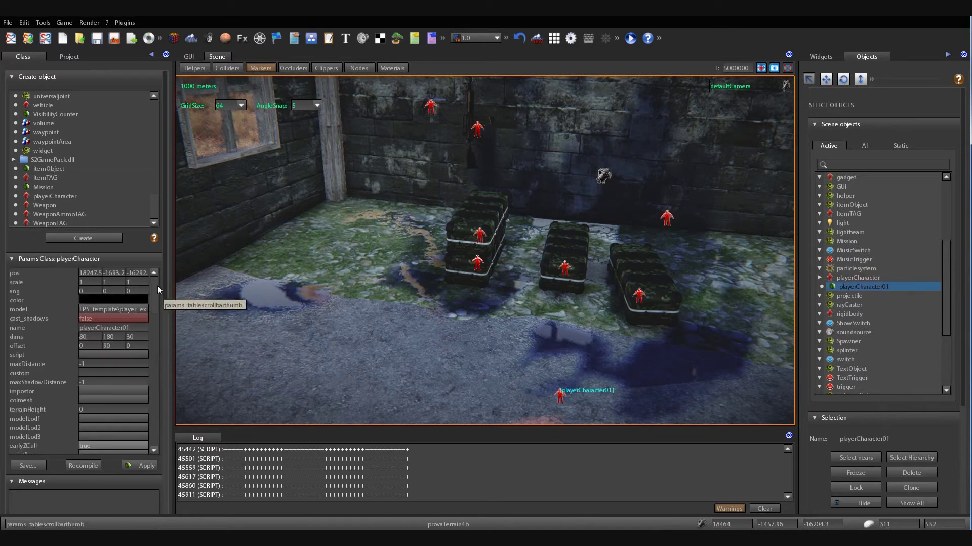
drag(156, 287, 155, 336)
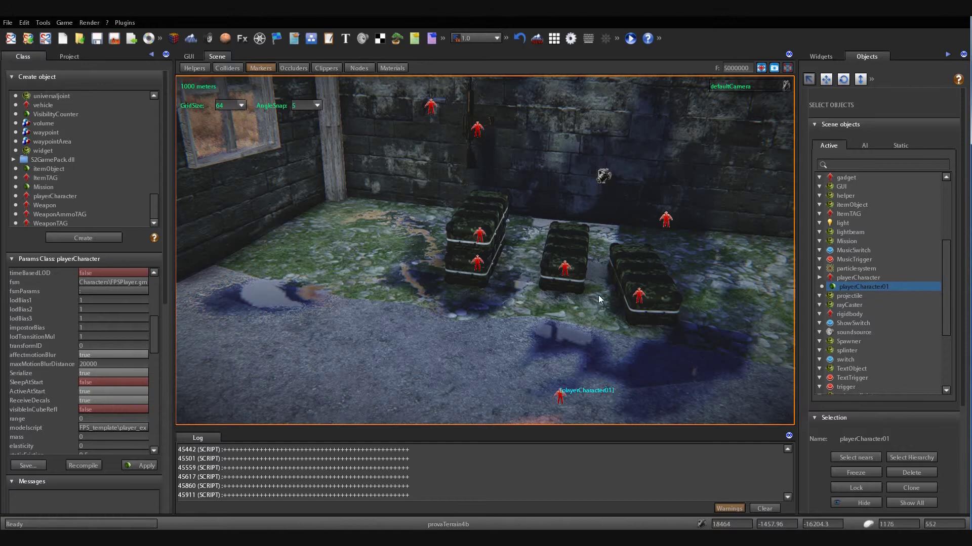
right_drag(598, 296, 575, 292)
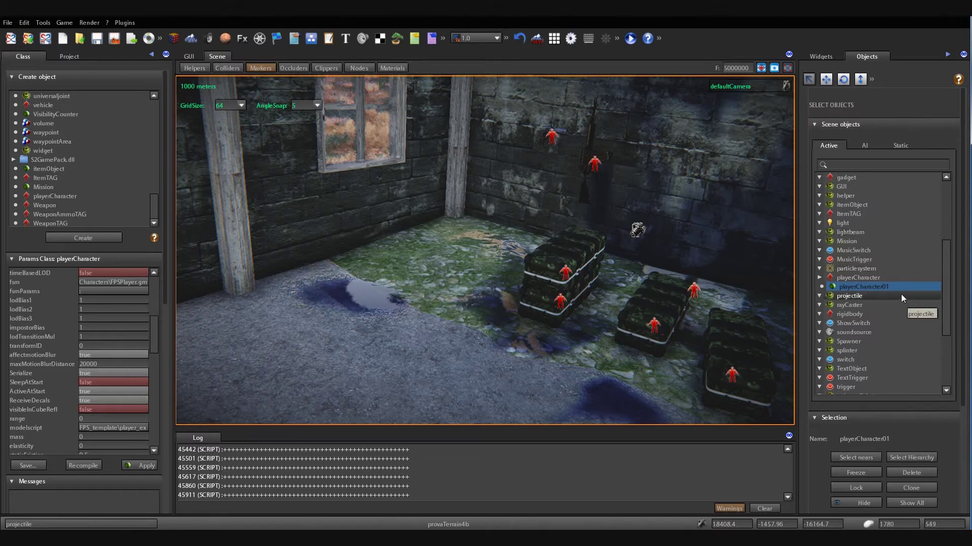
Select the helper01 object and open the GameState.gms state machine assigned to its fsm parameter for inspection
scroll(900, 298, up, 4)
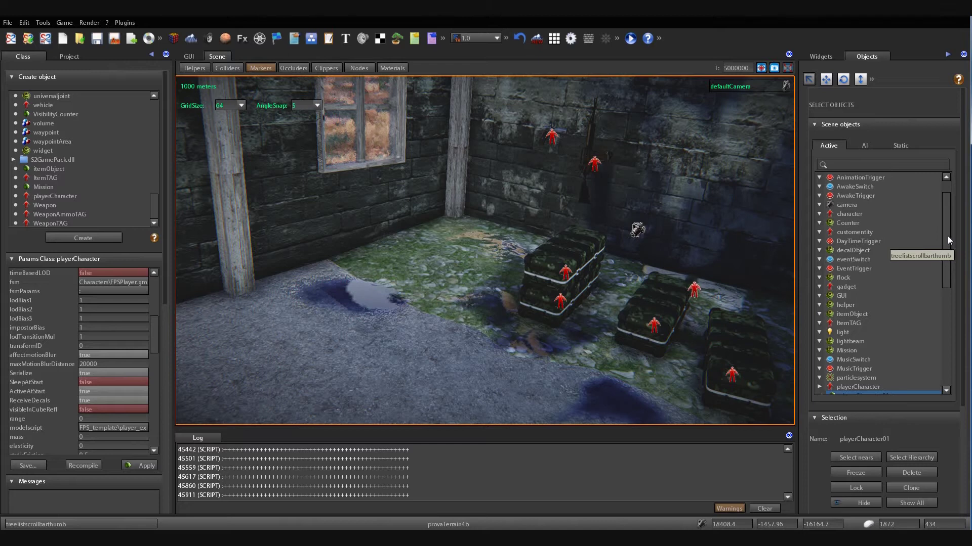
double_click(867, 304)
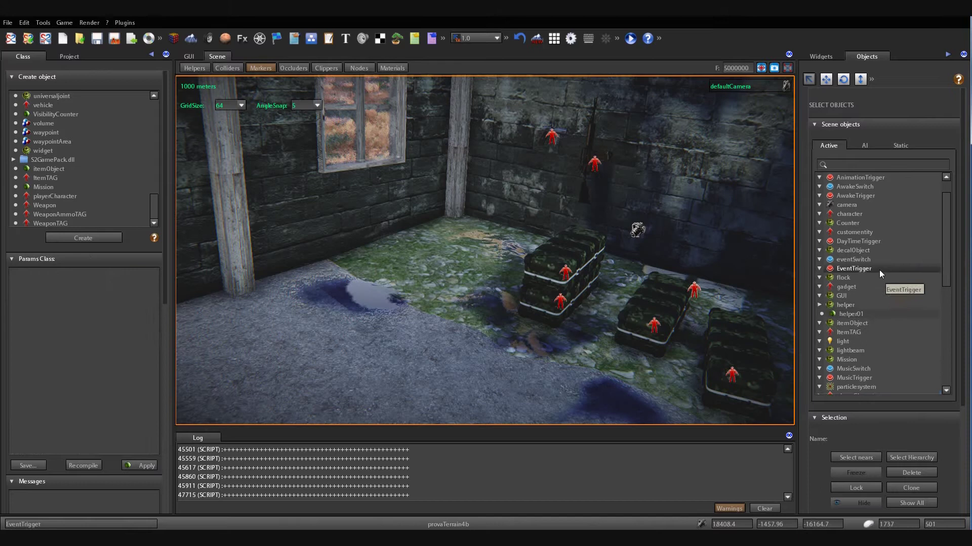
scroll(884, 253, down, 2)
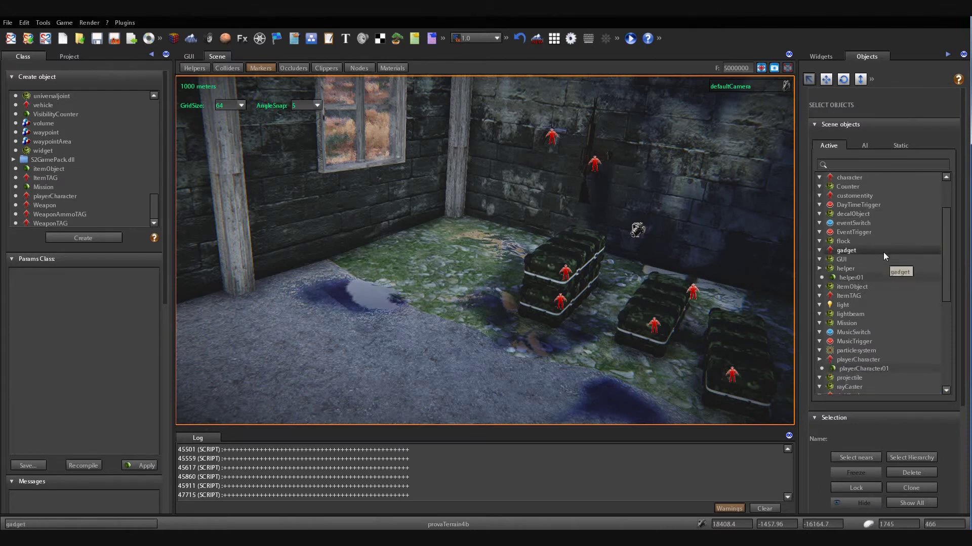
click(864, 278)
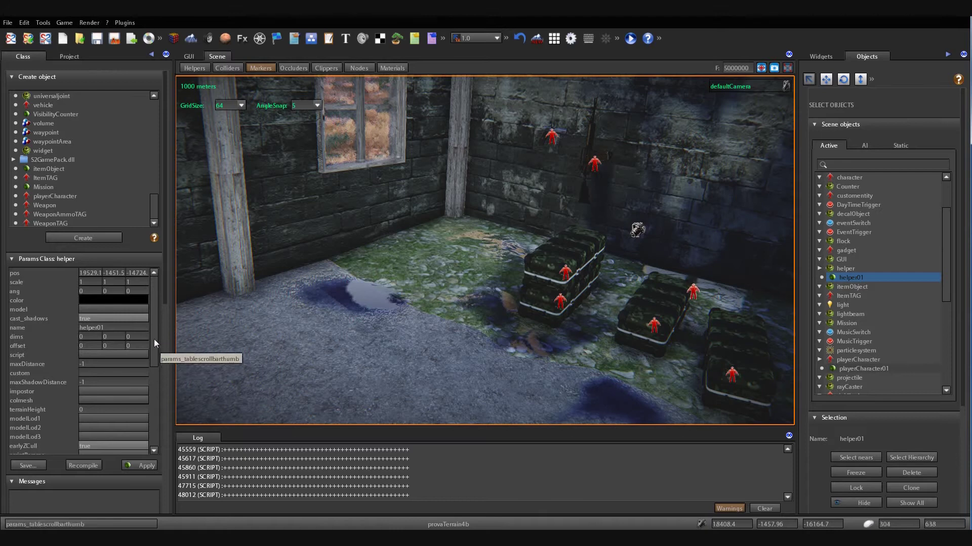
drag(154, 343, 156, 409)
right_click(110, 310)
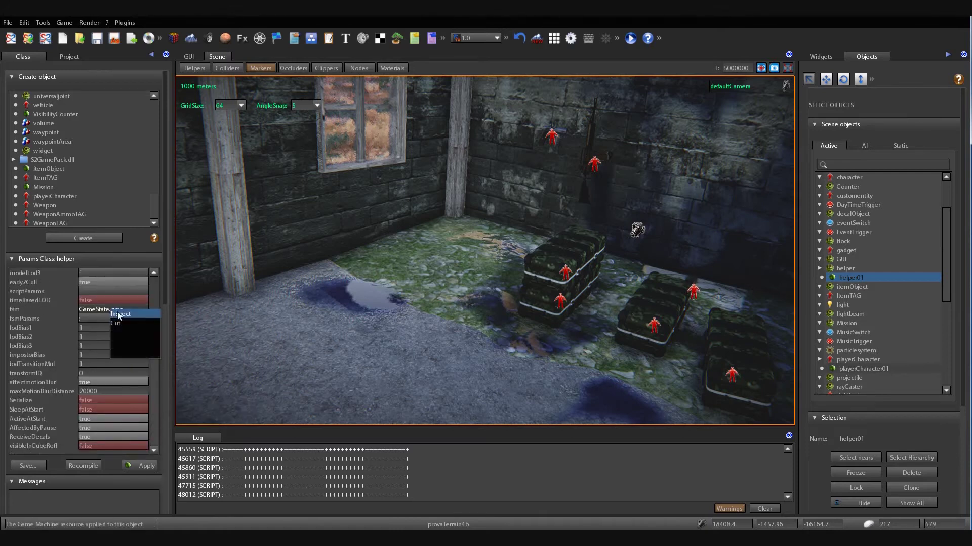
click(121, 314)
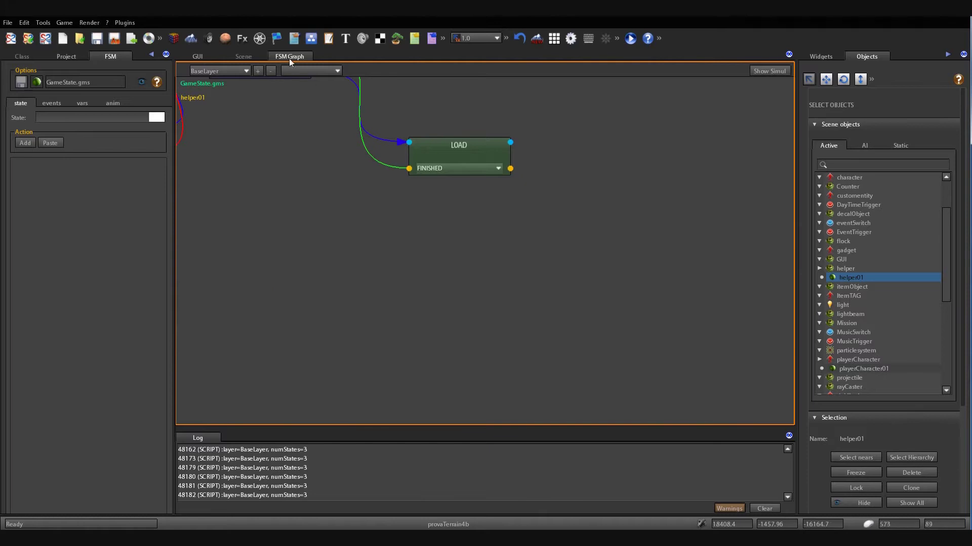
Dock the FSM graph in a widened pane beside the scene view and stack the LOAD and SAVE states beneath State_1
drag(289, 58, 913, 170)
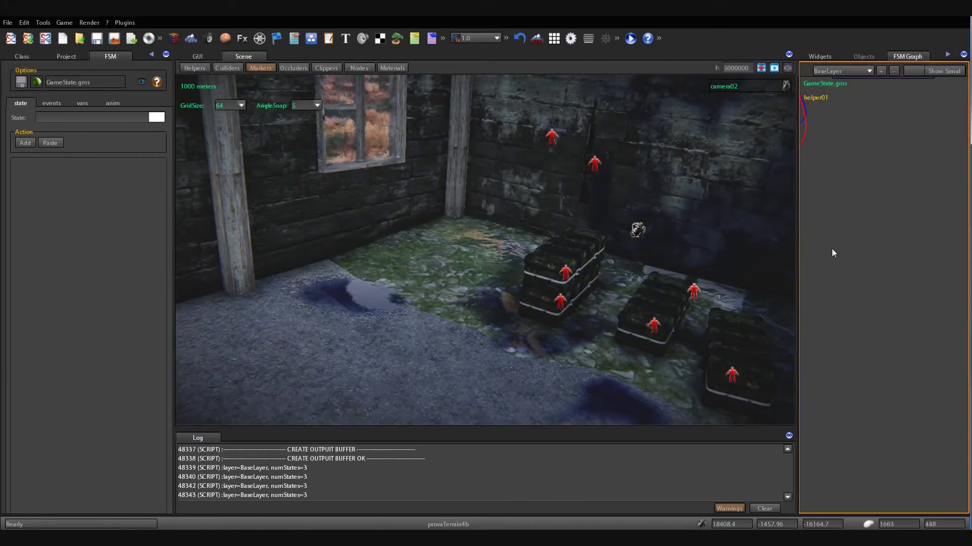
drag(798, 249, 714, 250)
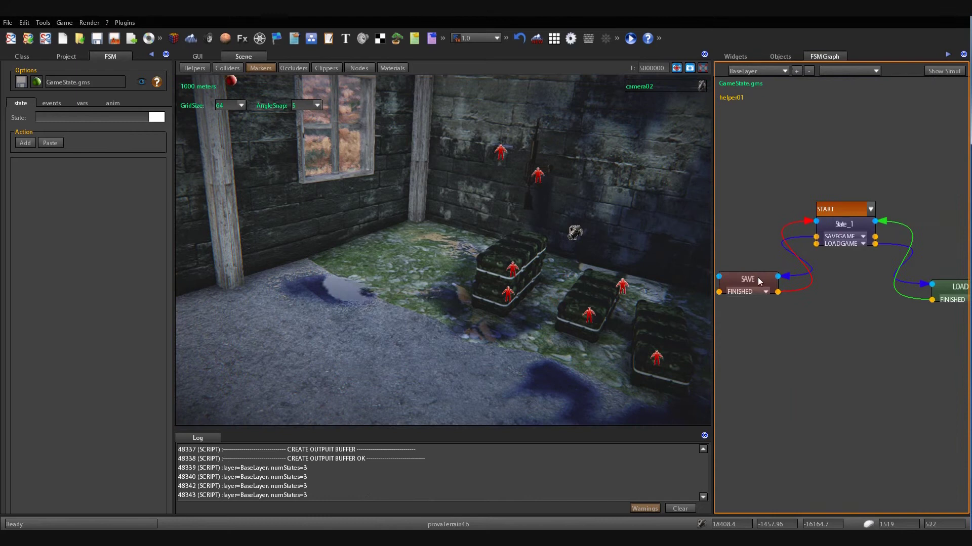
drag(758, 278, 792, 330)
drag(950, 286, 869, 286)
drag(788, 332, 825, 334)
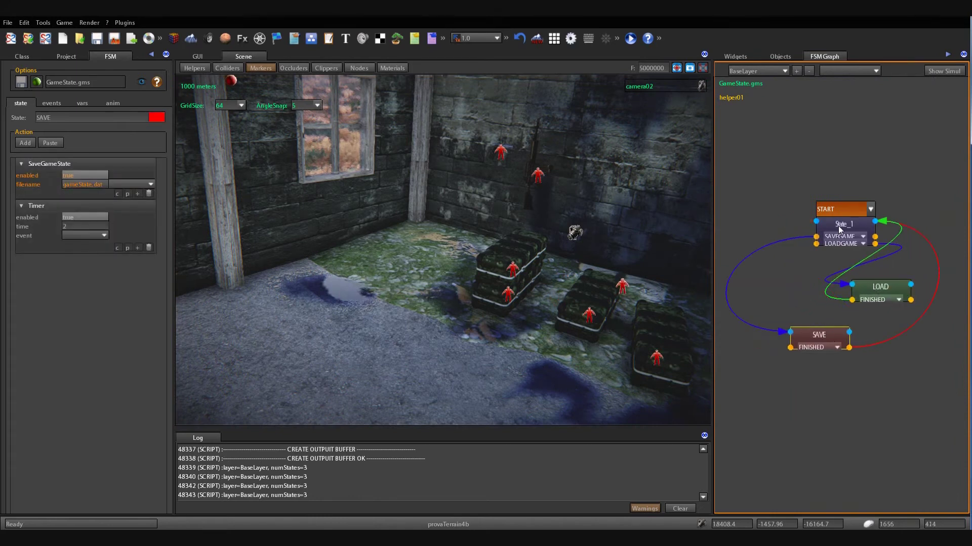
drag(840, 230, 829, 221)
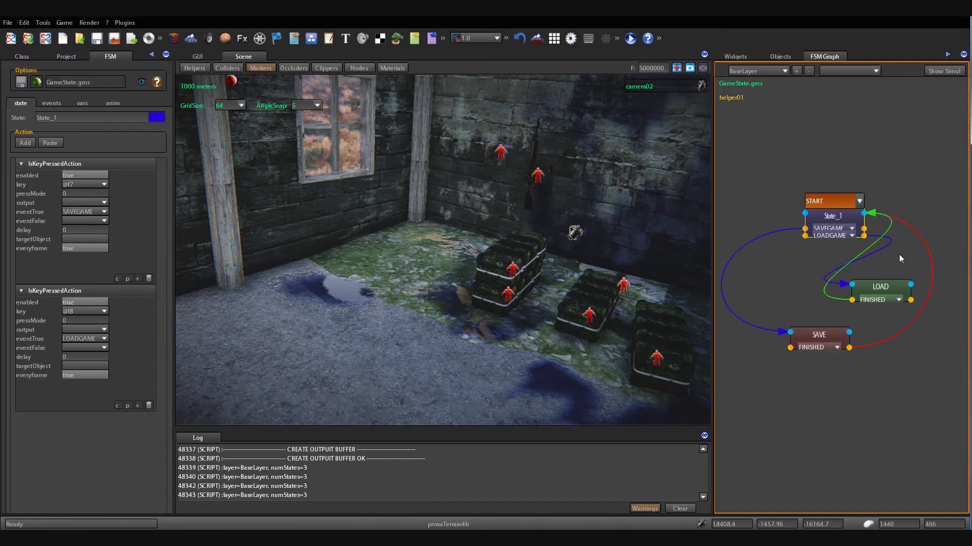
drag(892, 286, 805, 282)
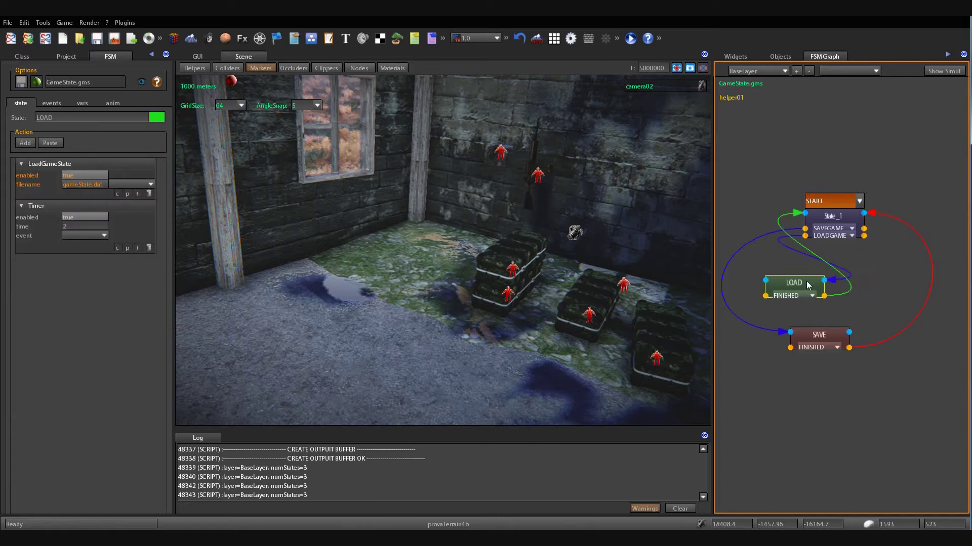
Review State_1's key-press actions and the SAVEGAME and LOADGAME entries in the state machine's event list
click(819, 223)
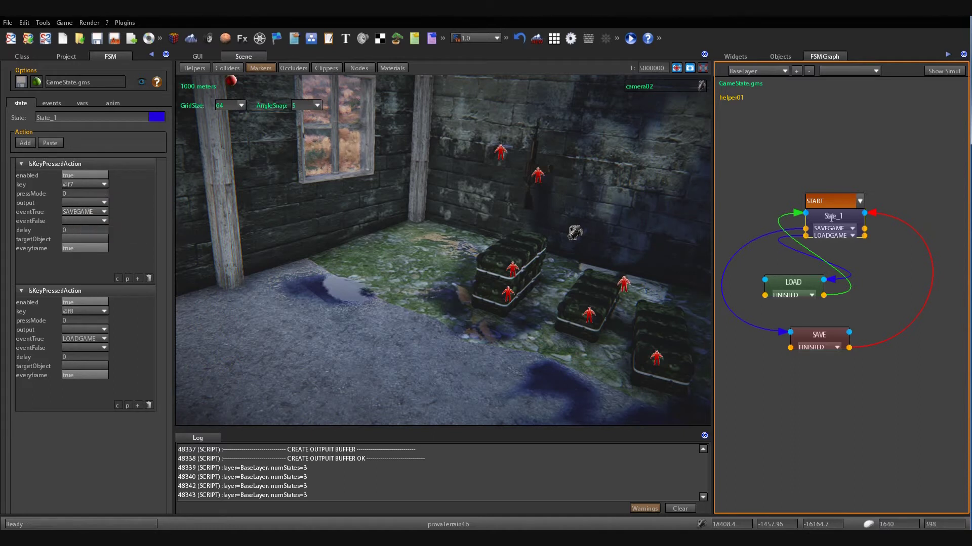
click(56, 102)
drag(161, 190, 161, 485)
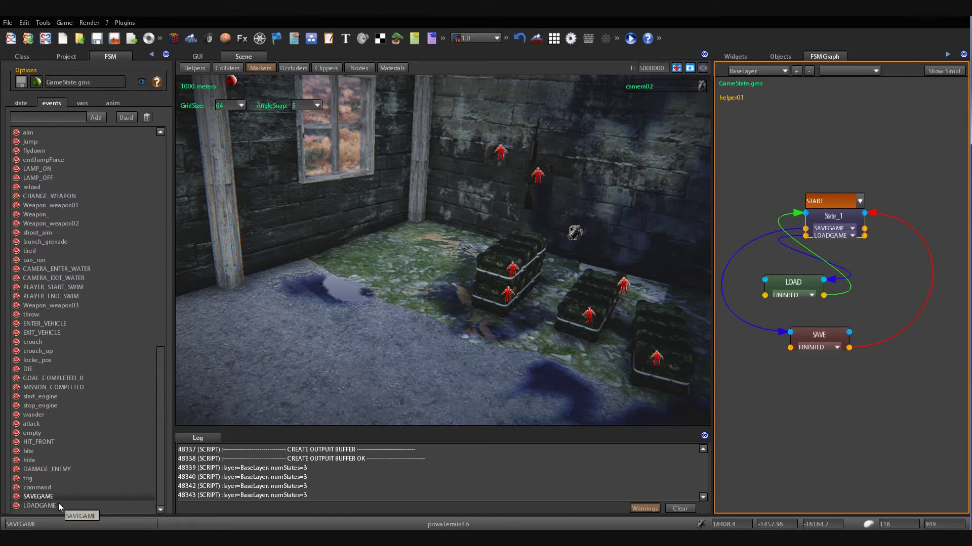
Show the state actions and rearrange the graph so LOAD sits below-left of State_1 and SAVE below-right of it
click(23, 103)
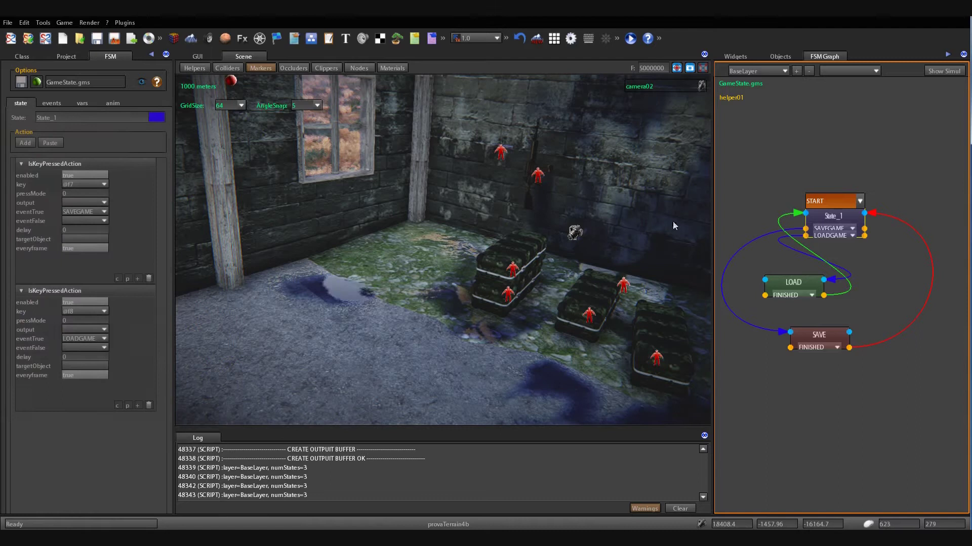
drag(841, 216, 843, 215)
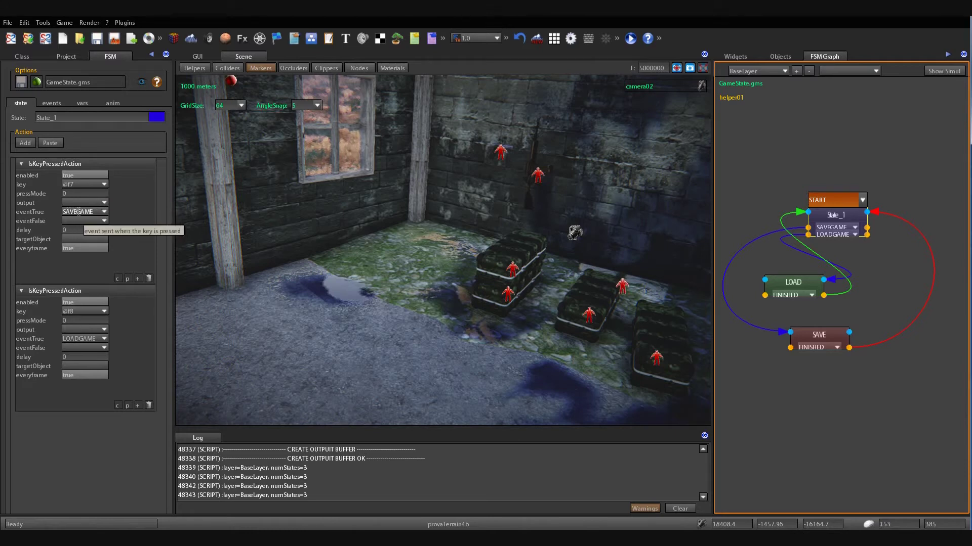
drag(792, 287, 872, 294)
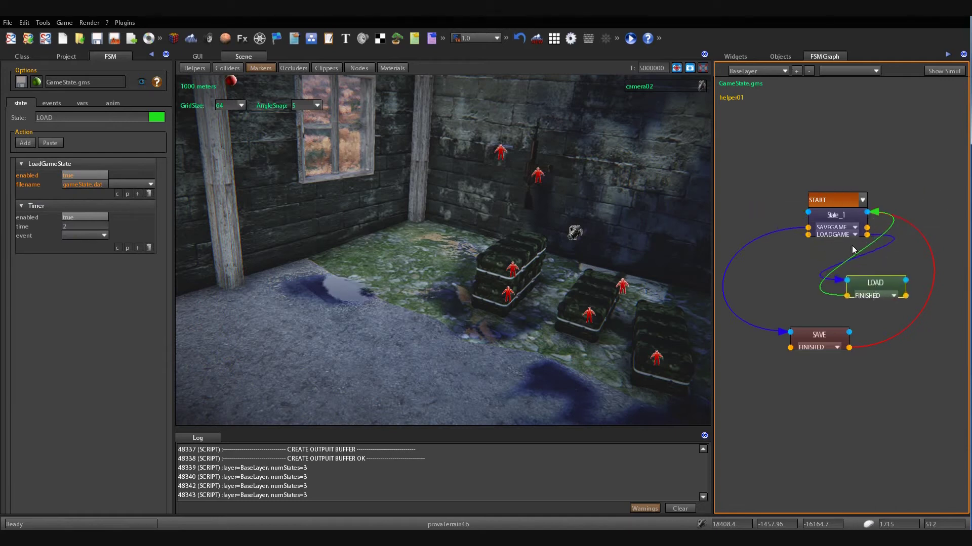
drag(843, 215, 808, 205)
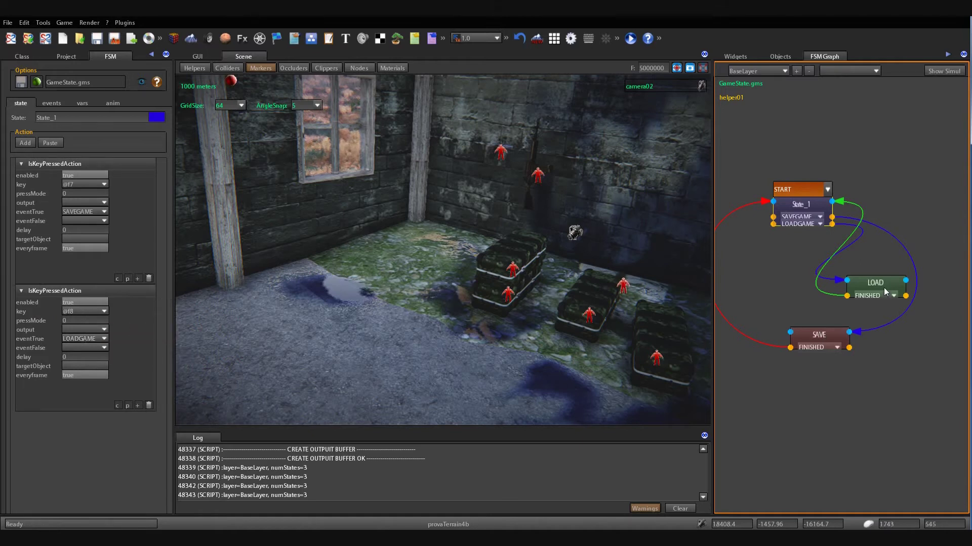
drag(884, 283, 798, 279)
drag(829, 336, 883, 325)
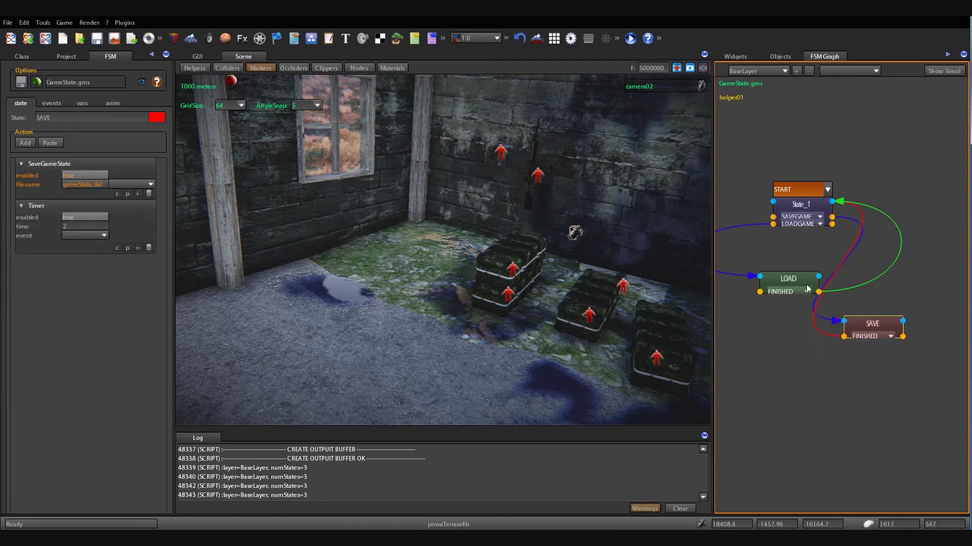
click(804, 207)
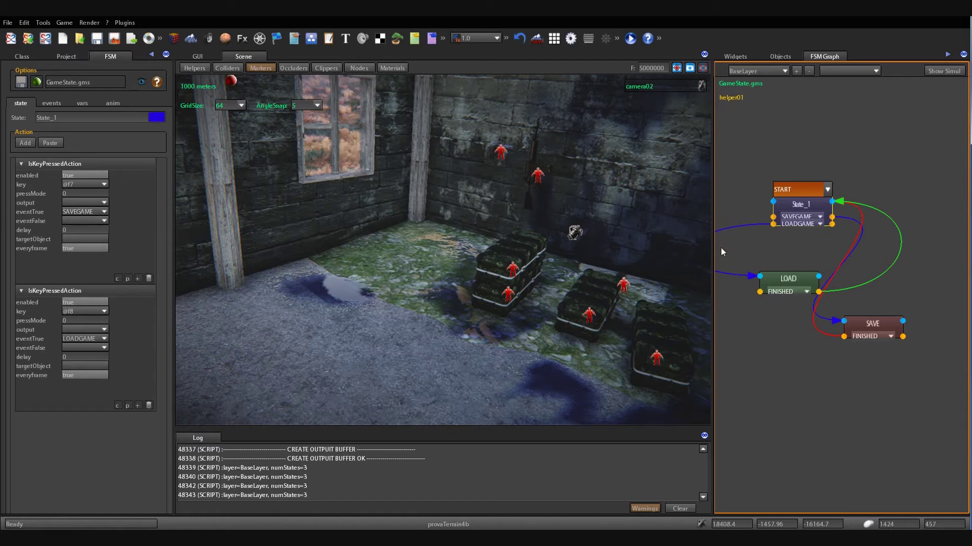
drag(793, 281, 772, 288)
drag(877, 324, 898, 258)
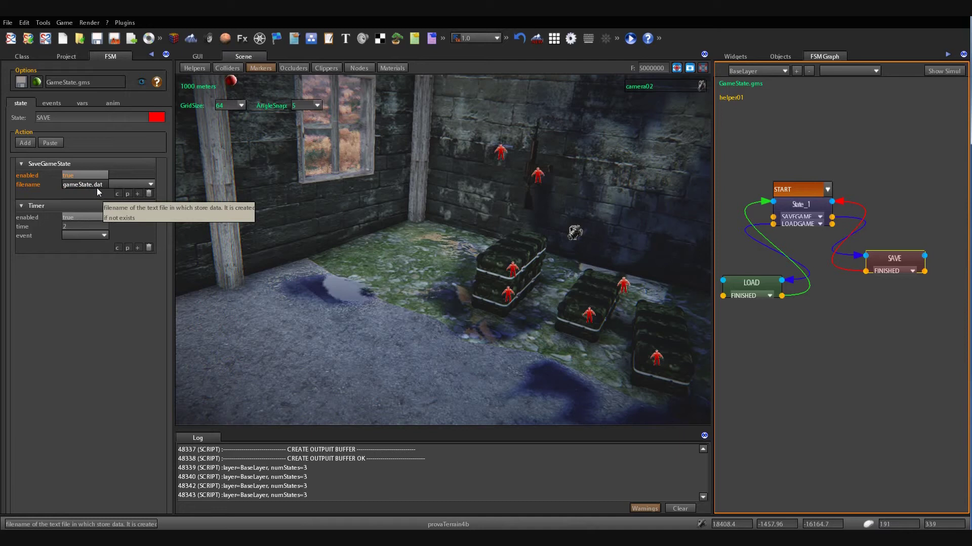
Review the actions of State_1 and LOAD while nudging both nodes into a tidier layout around SAVE
click(796, 210)
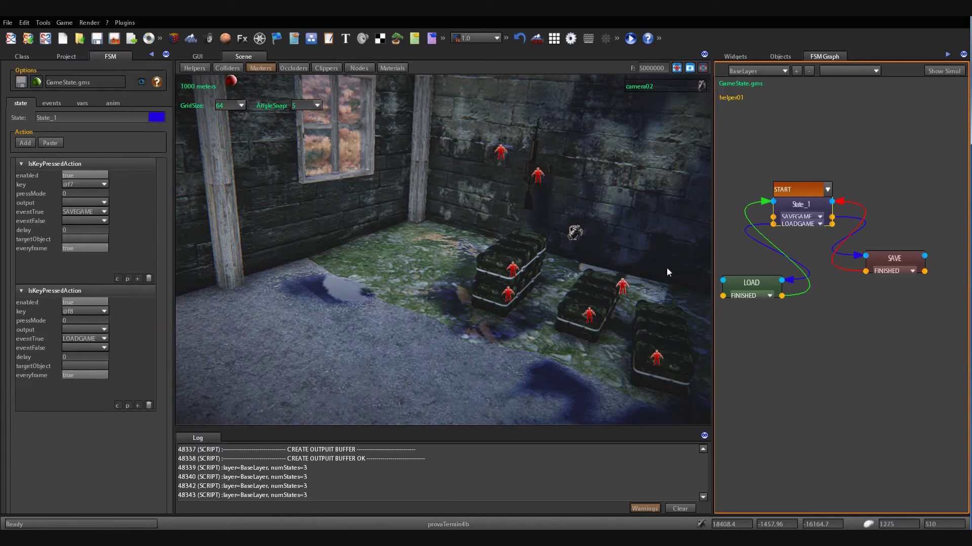
click(759, 283)
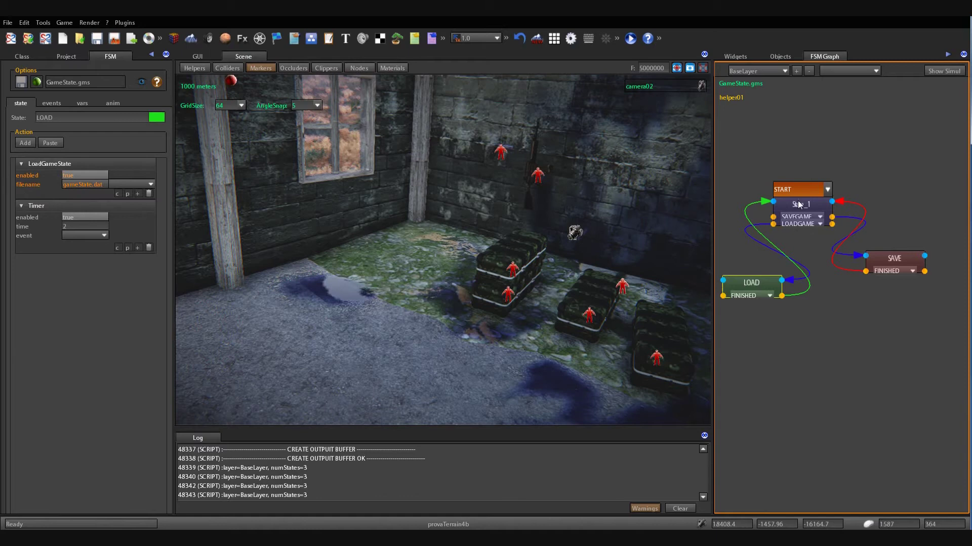
drag(798, 204, 811, 195)
drag(754, 284, 766, 287)
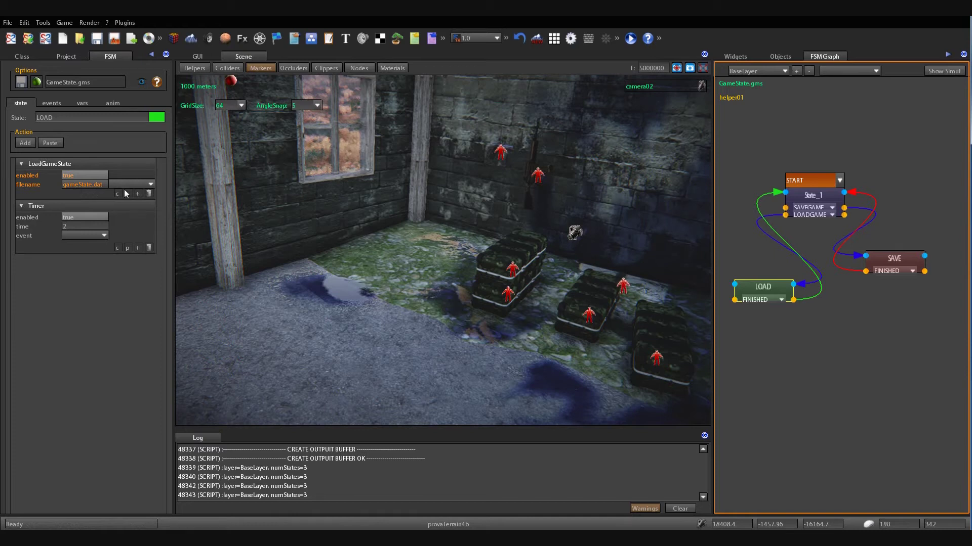
Start the game simulation and walk the player past the crates, collecting the weapons and items, to the gas tank
middle_drag(499, 282, 509, 283)
scroll(509, 283, up, 2)
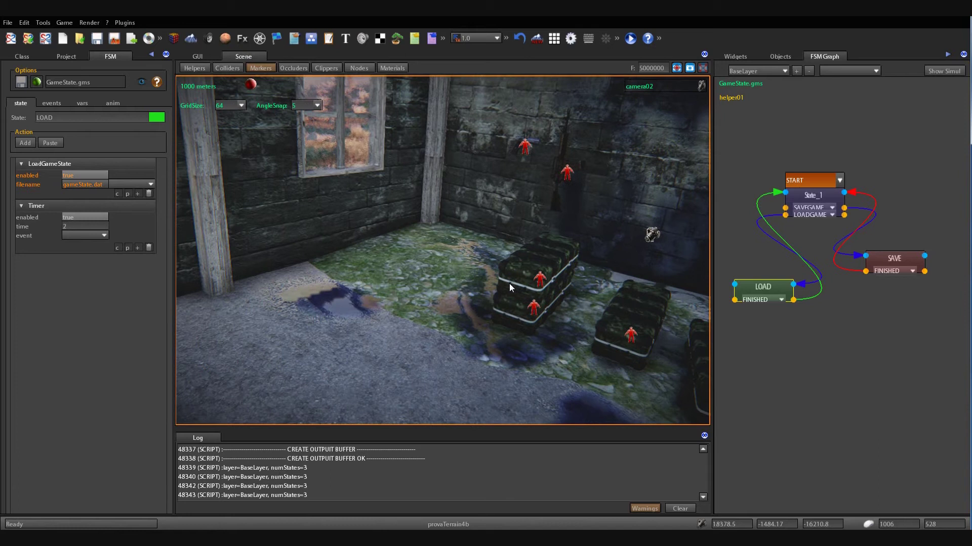
key(F5)
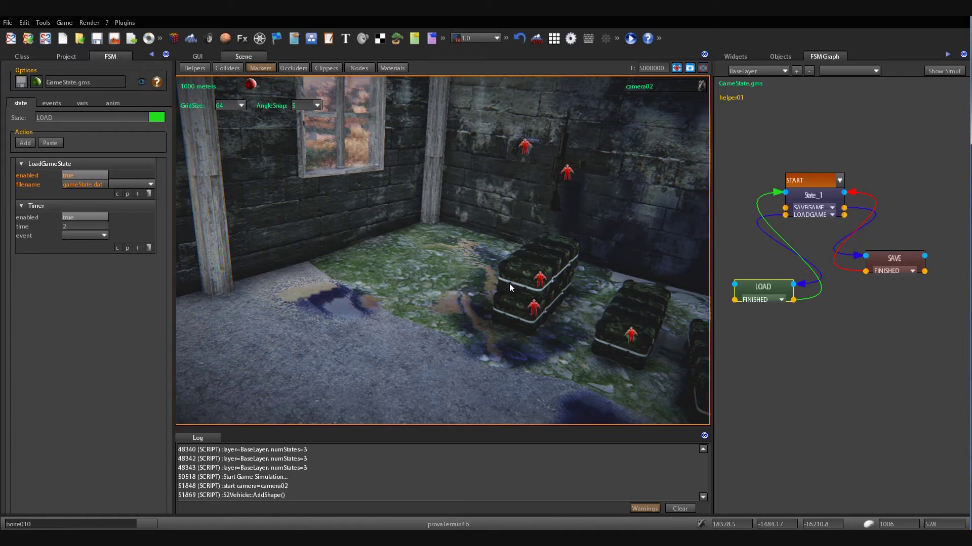
key(w)
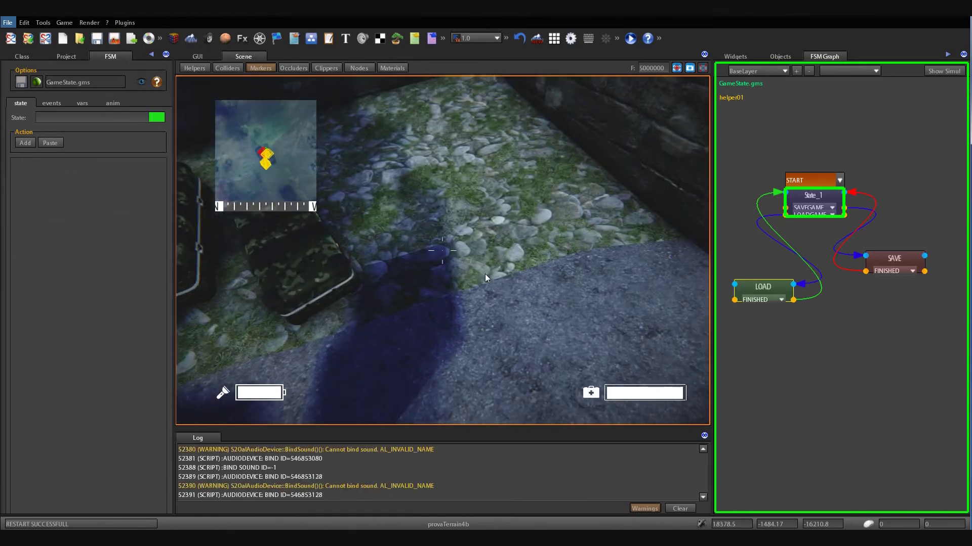
key(w)
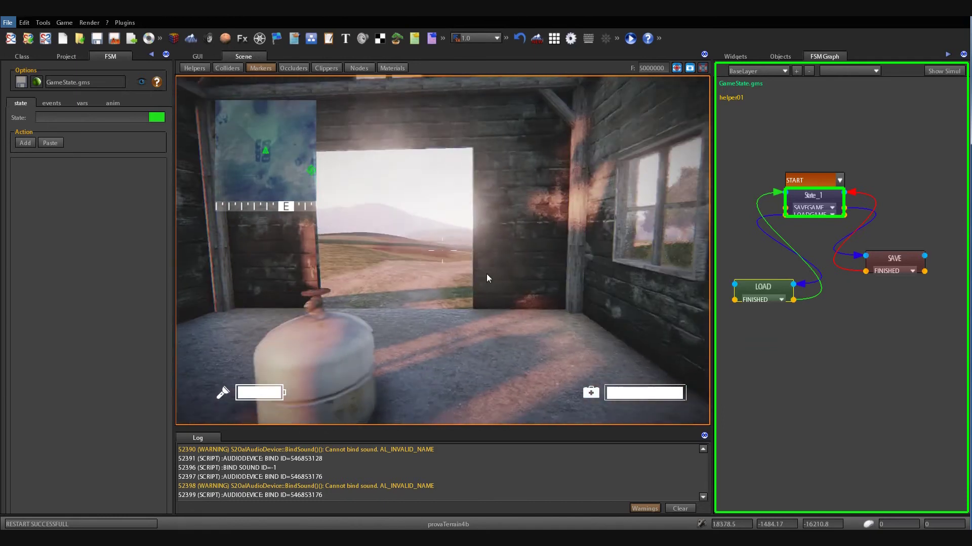
Equip the pistol, switch to the rifle, and check the collected weapons and items in the inventory
key(1)
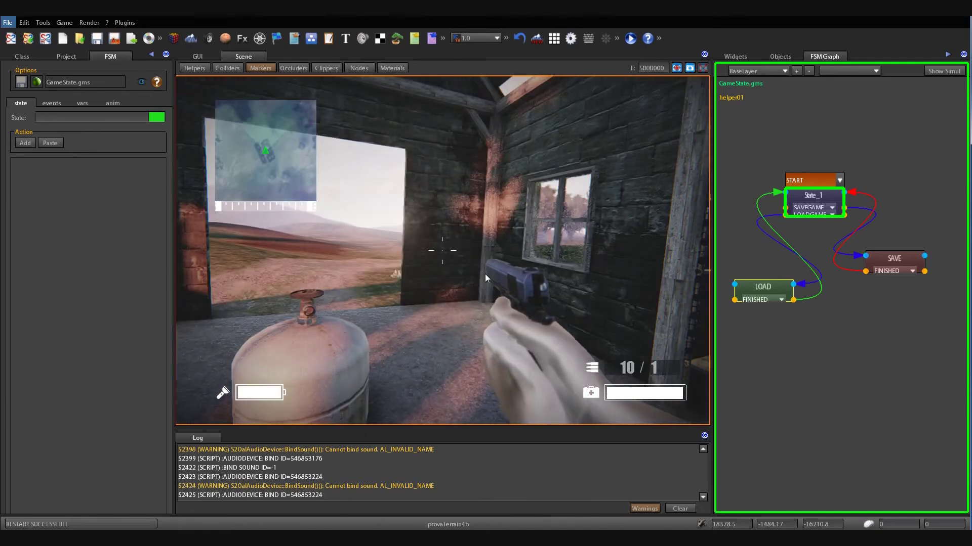
key(2)
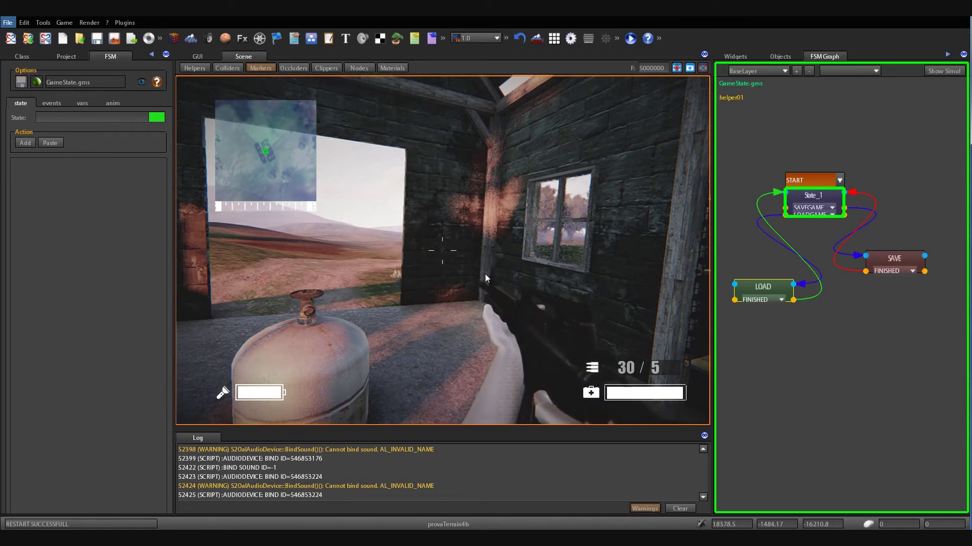
key(i)
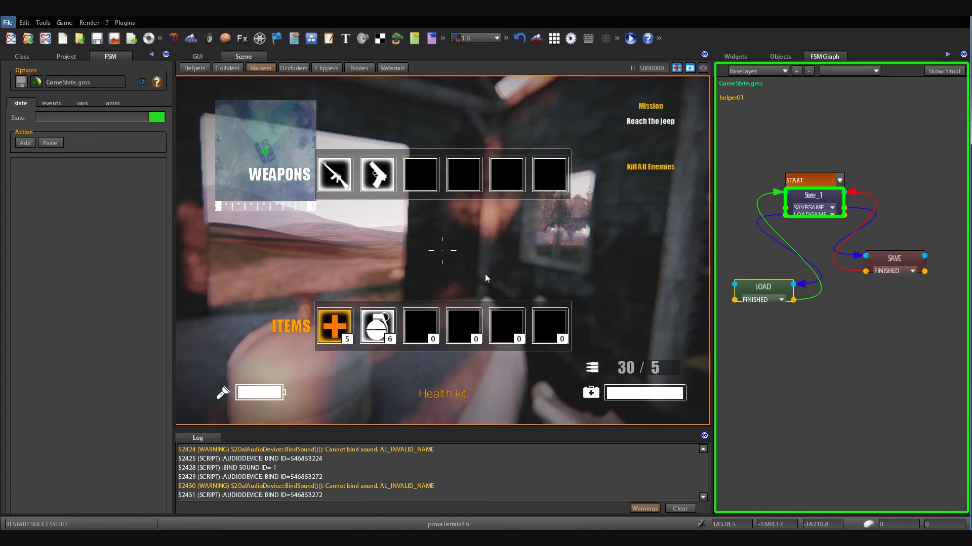
key(i)
Walk the player out of the building and across the open field towards the hills
key(w)
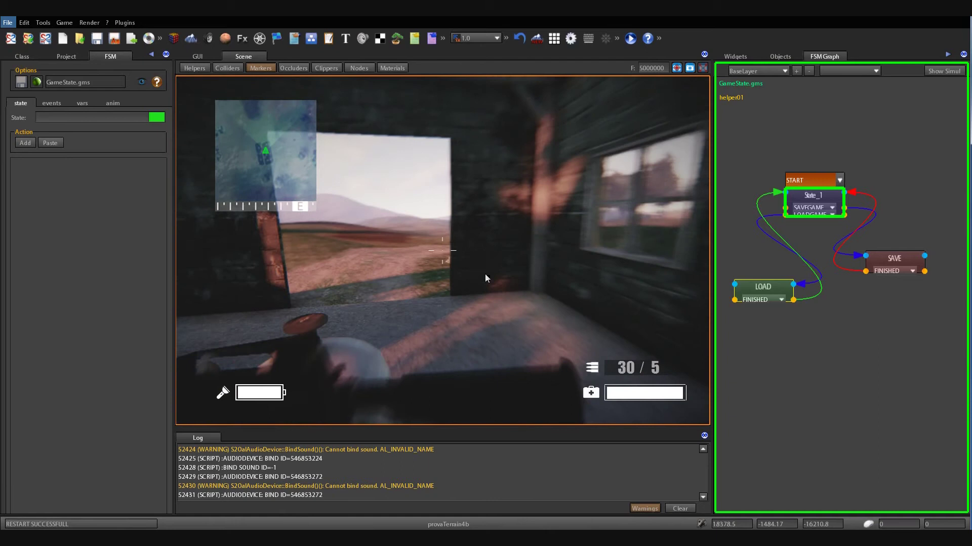
key(w)
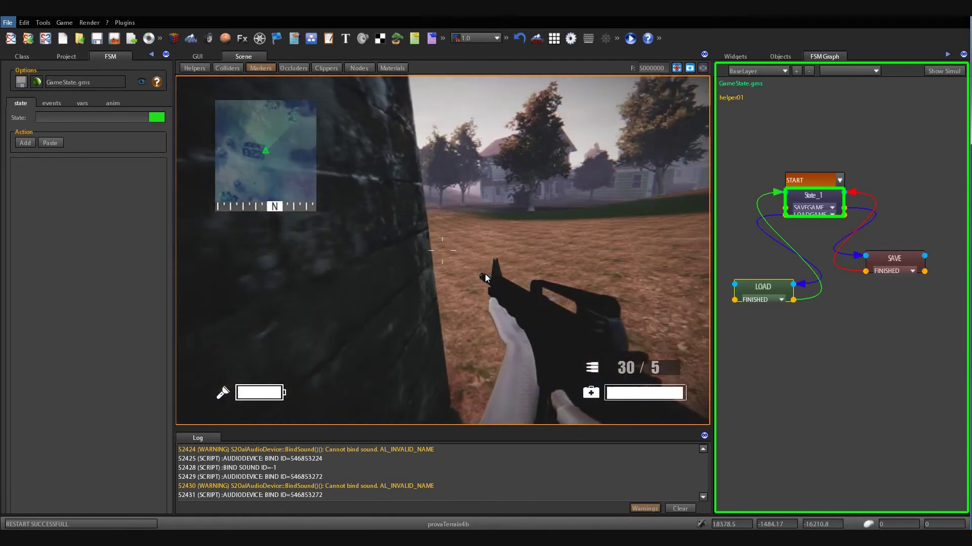
key(w)
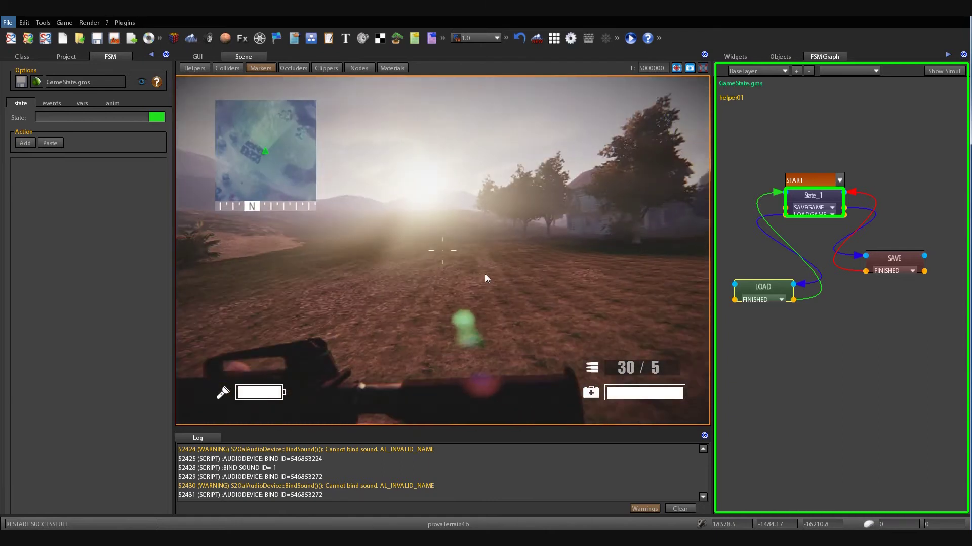
key(w)
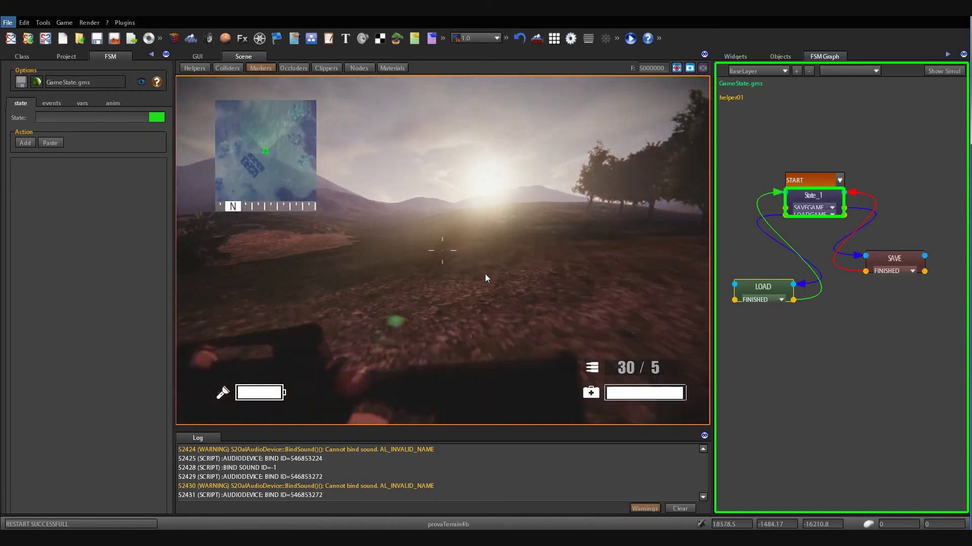
key(w)
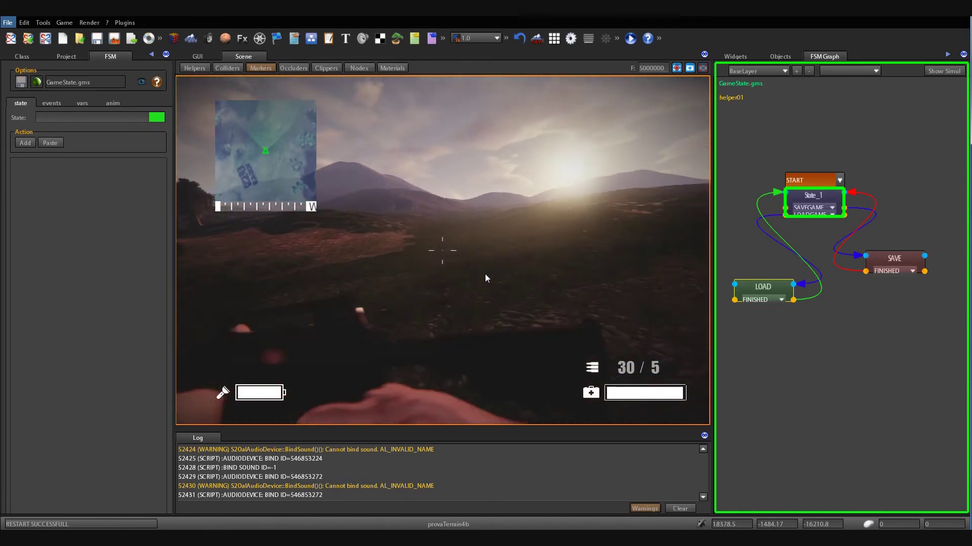
key(w)
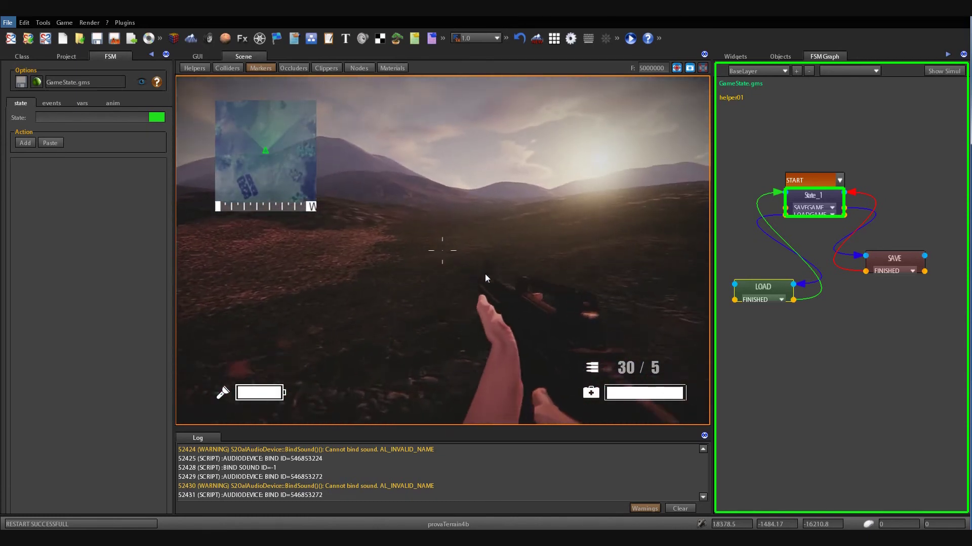
key(w)
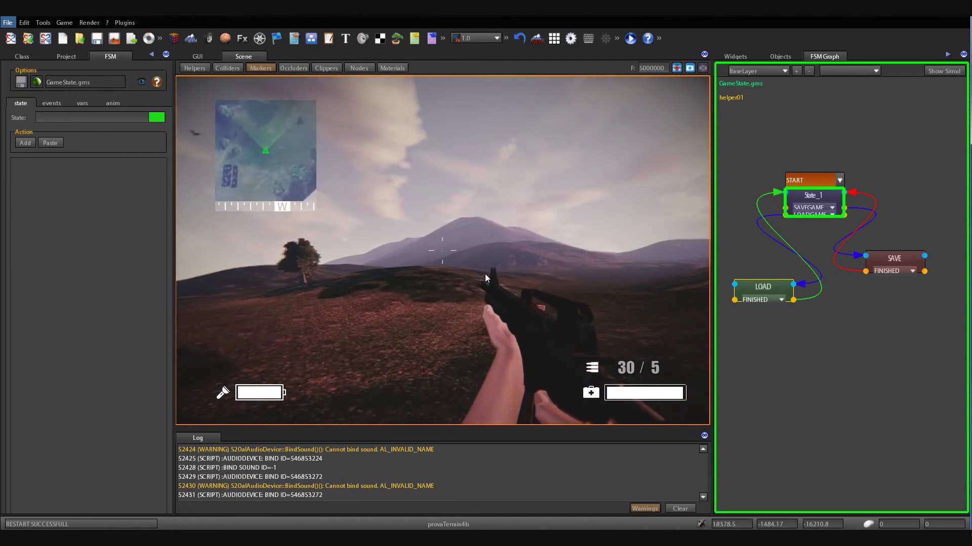
Fire the rifle with and without aiming until the ammunition stands at 8 / 4
click(485, 274)
right_click(485, 274)
click(484, 275)
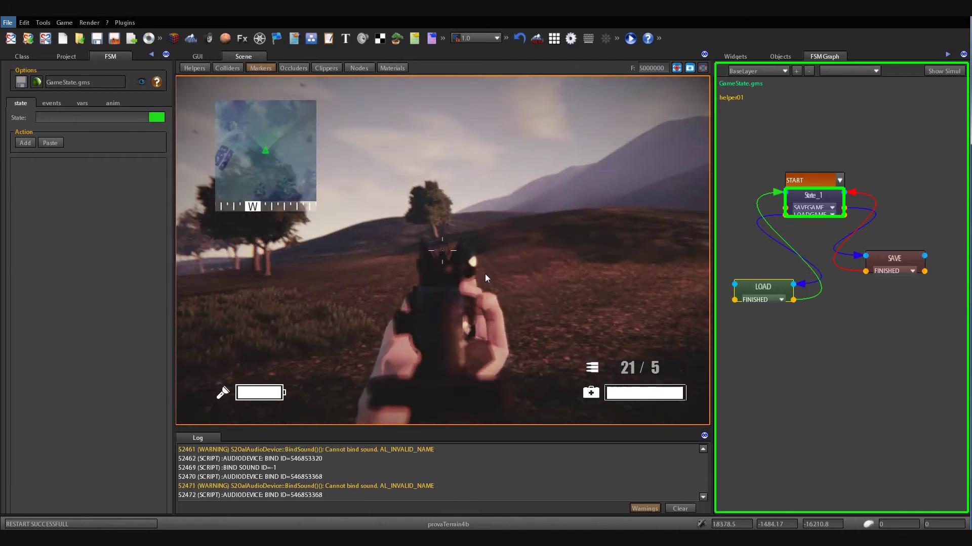
drag(485, 274, 484, 274)
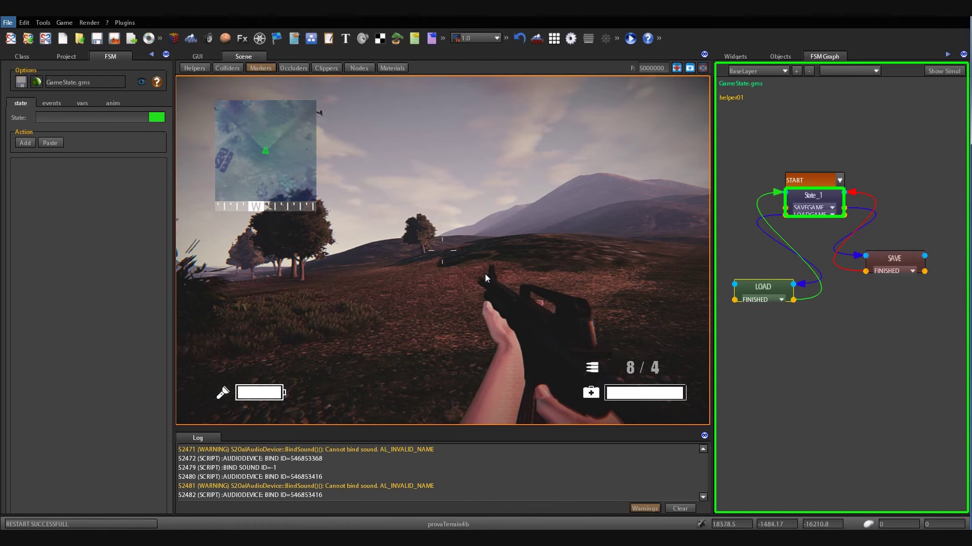
Save the current game state and briefly check the player's inventory
key(F5)
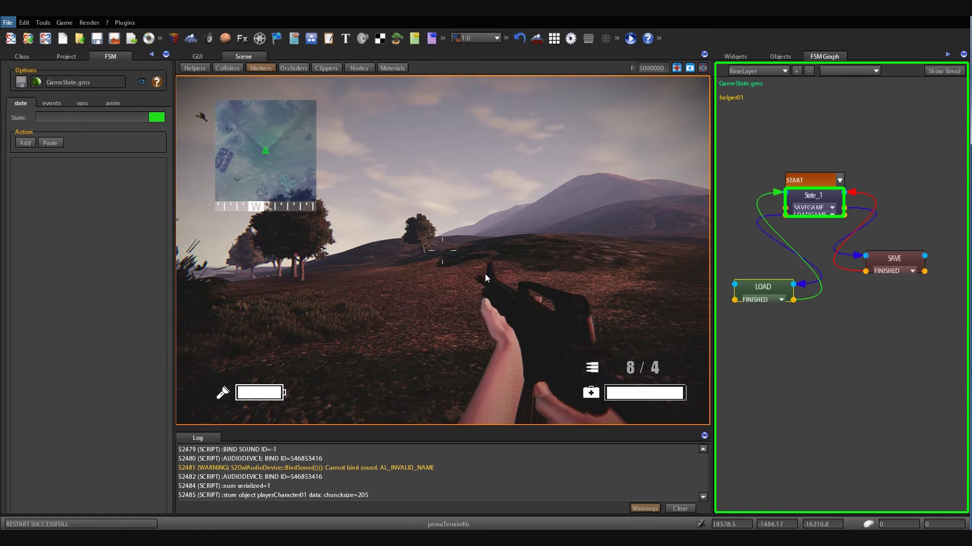
key(i)
key(i)
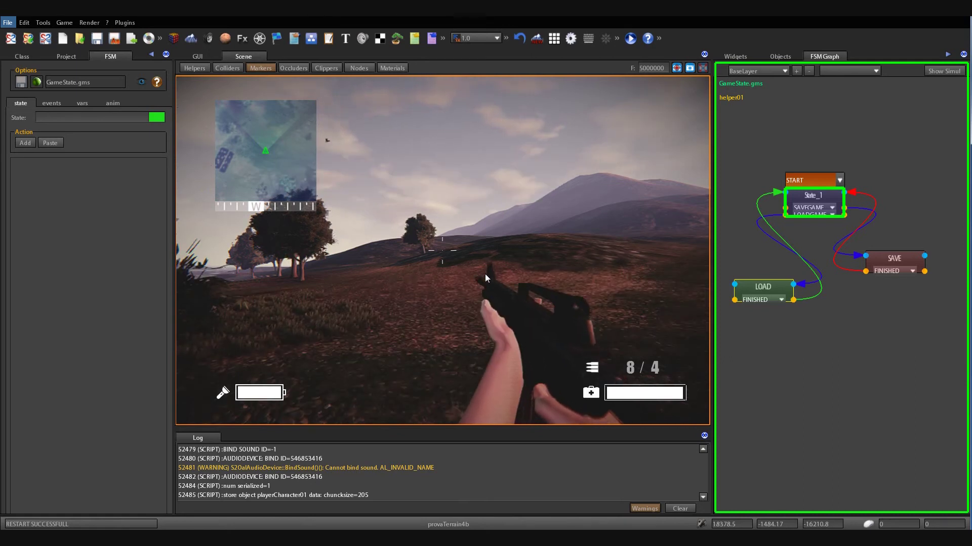
Restart the game from its pause menu and walk the unarmed player around inside the building
key(Escape)
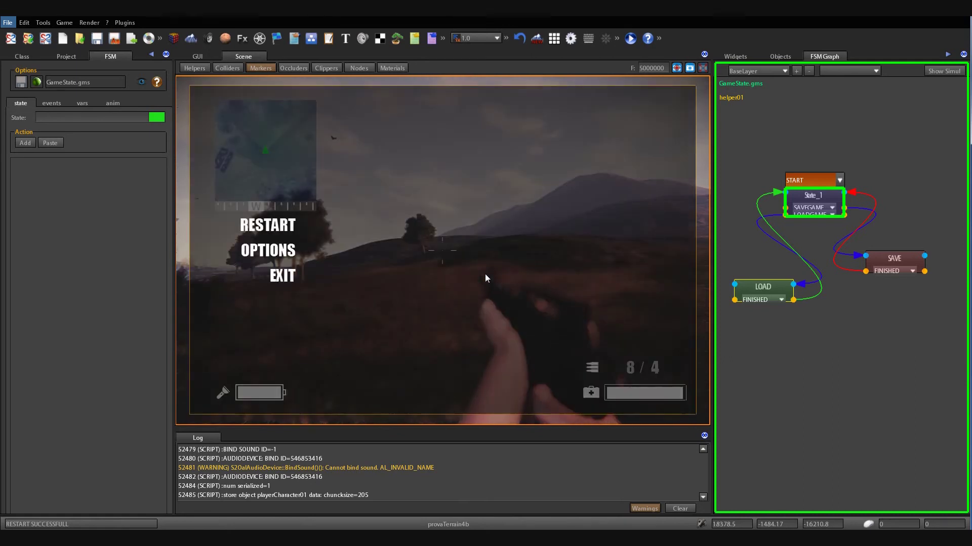
click(254, 225)
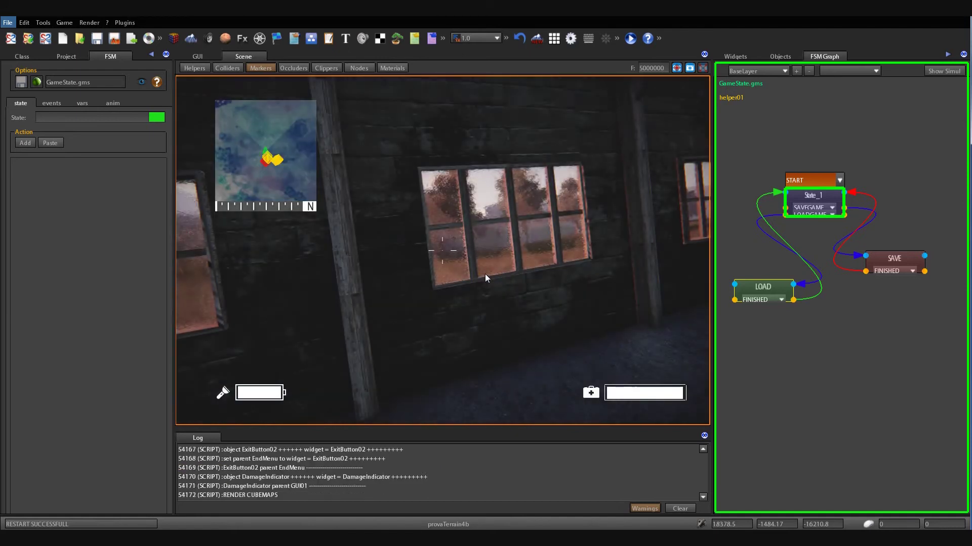
key(w)
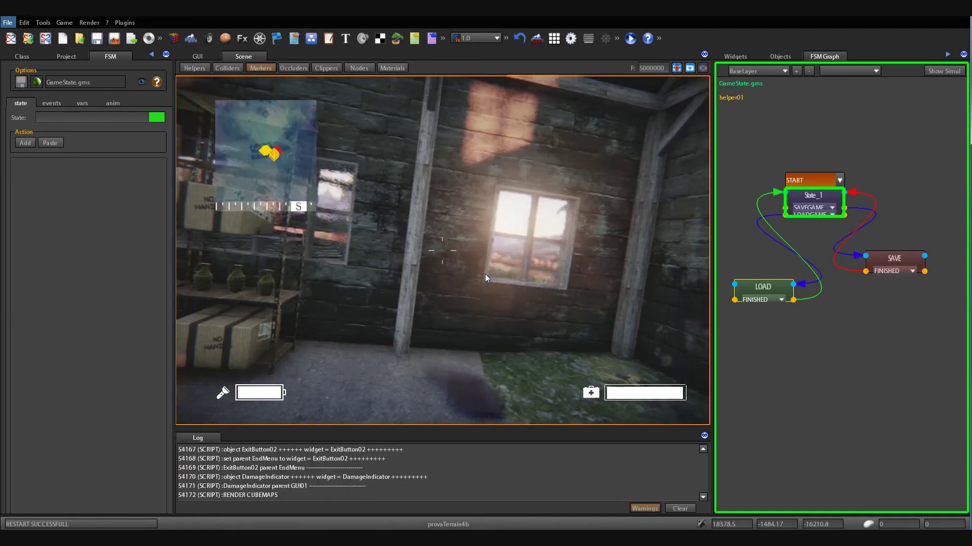
key(w)
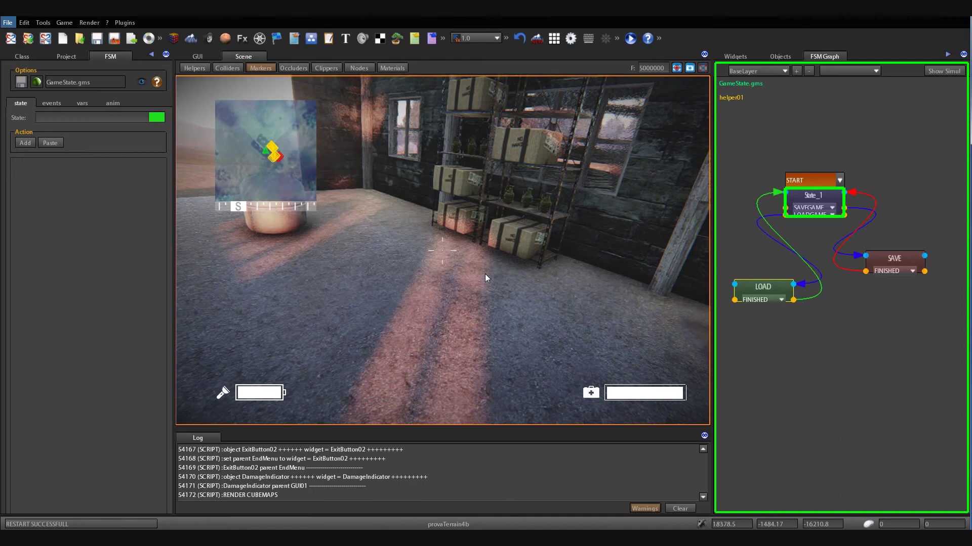
Load the saved game state and check the player's weapons and items in the inventory
key(l)
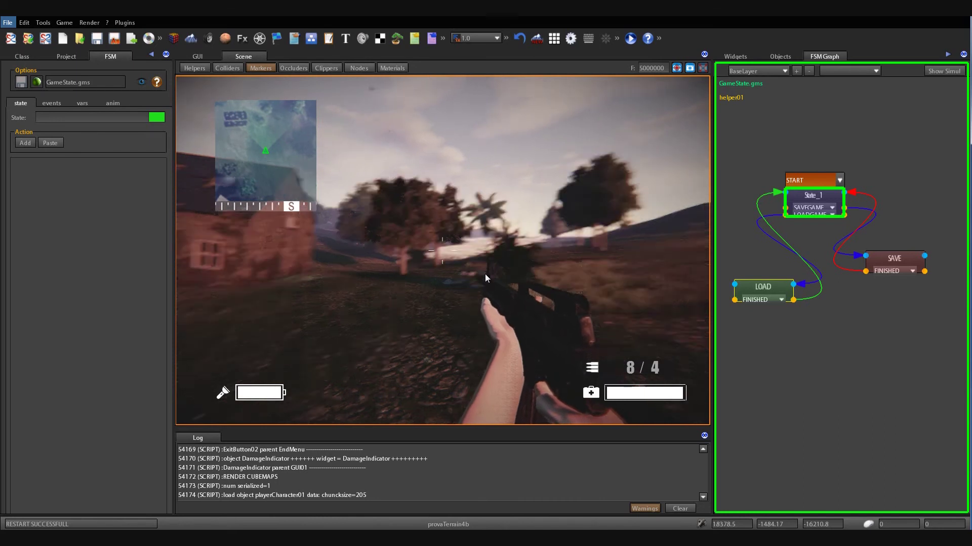
key(Tab)
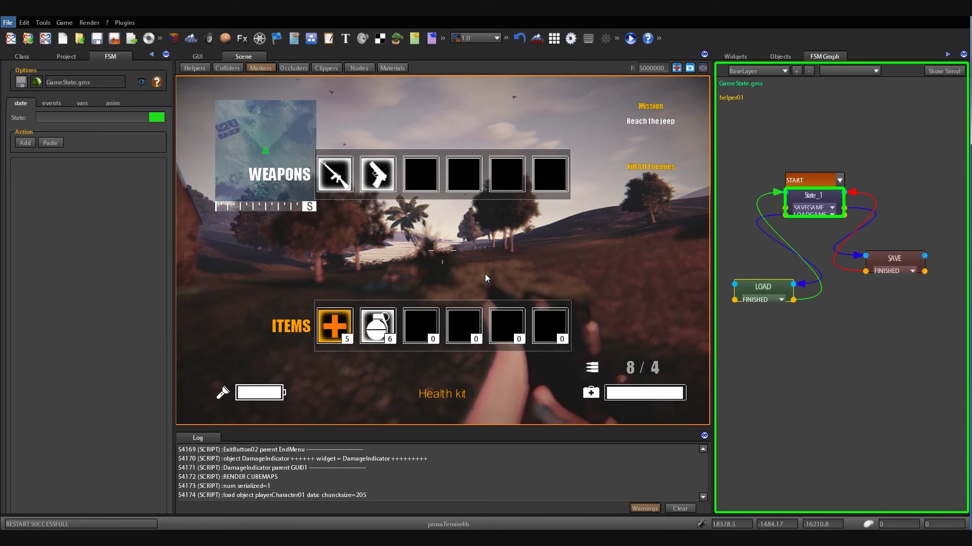
key(Tab)
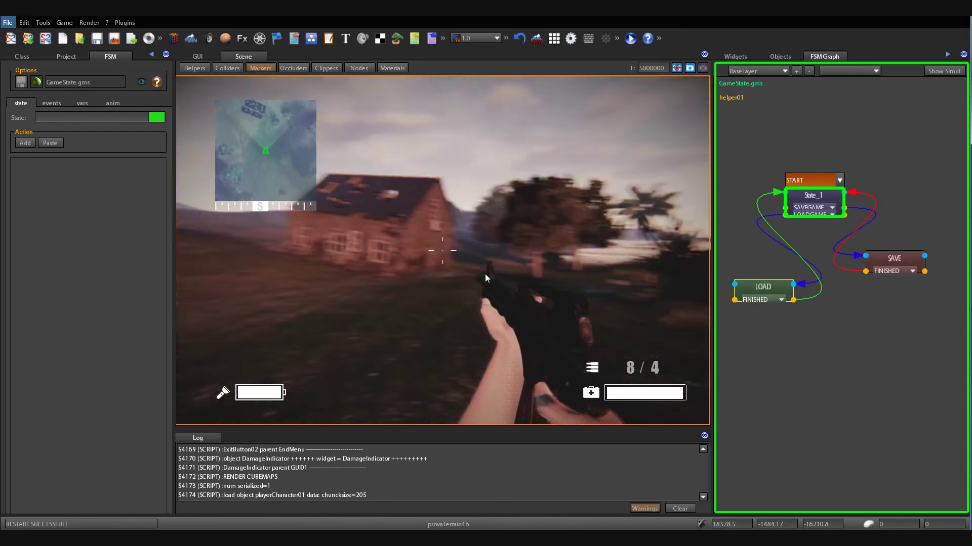
Walk the armed player across the field, around the brick house and inside to the metal shelves
key(w)
key(w)
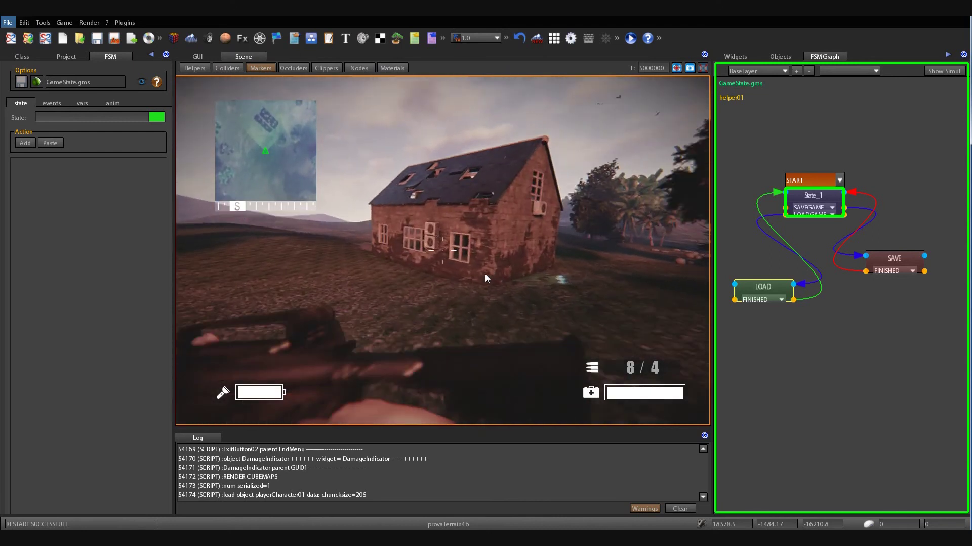
key(w)
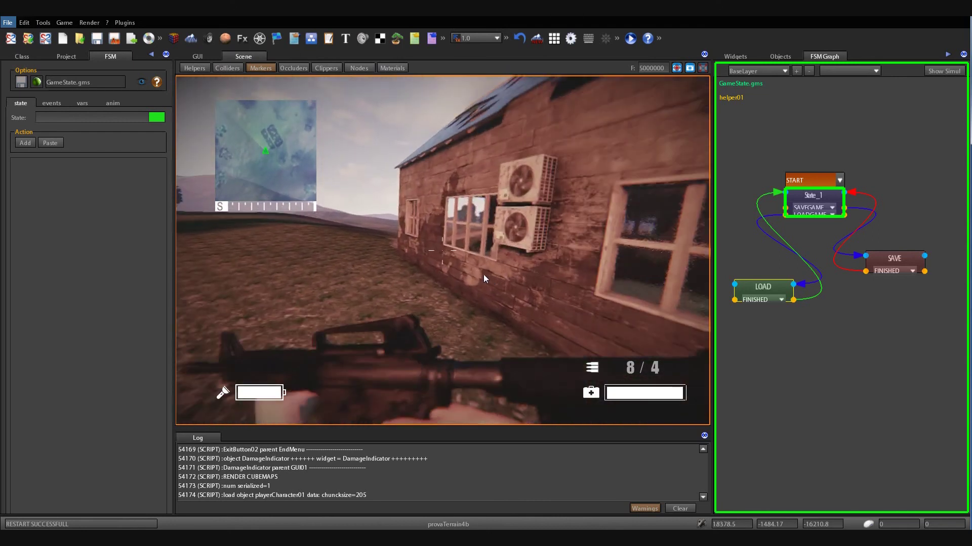
key(w)
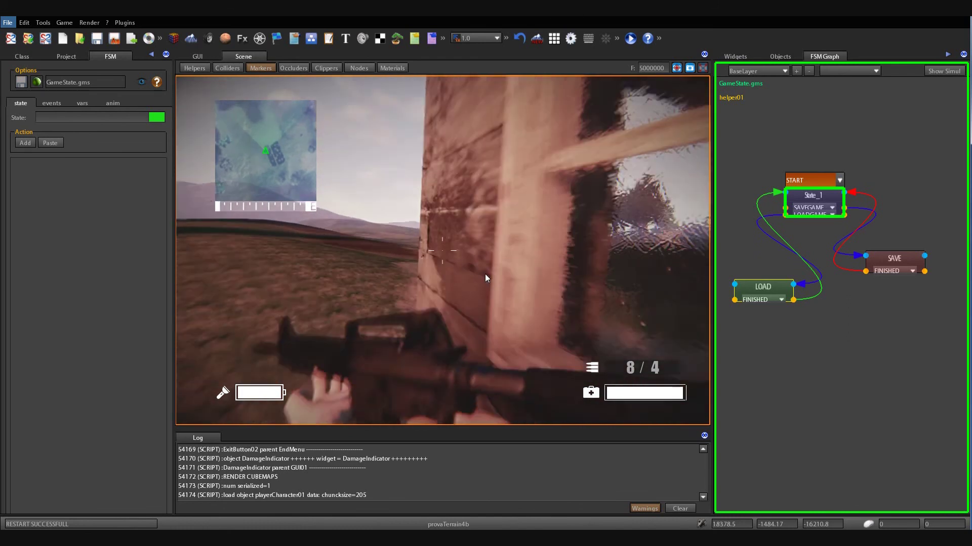
key(w)
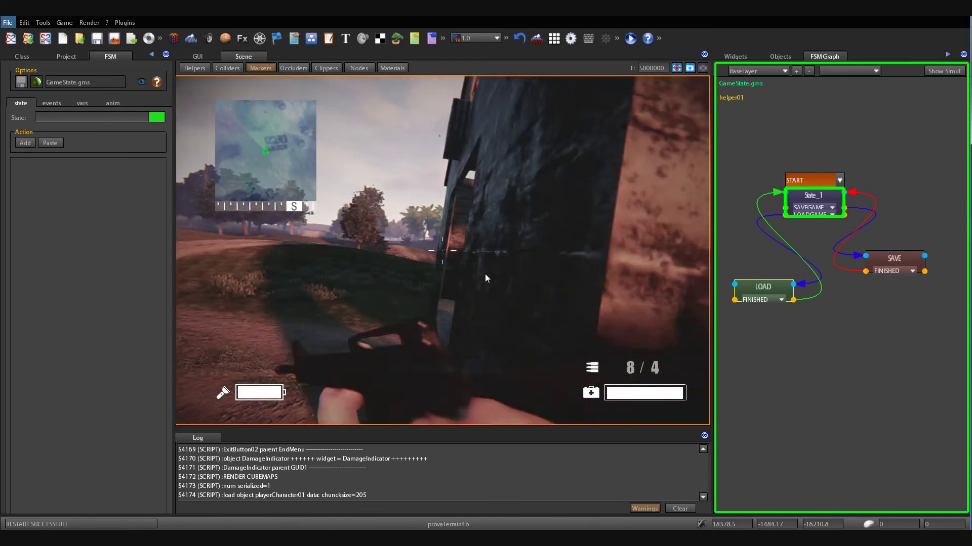
key(w)
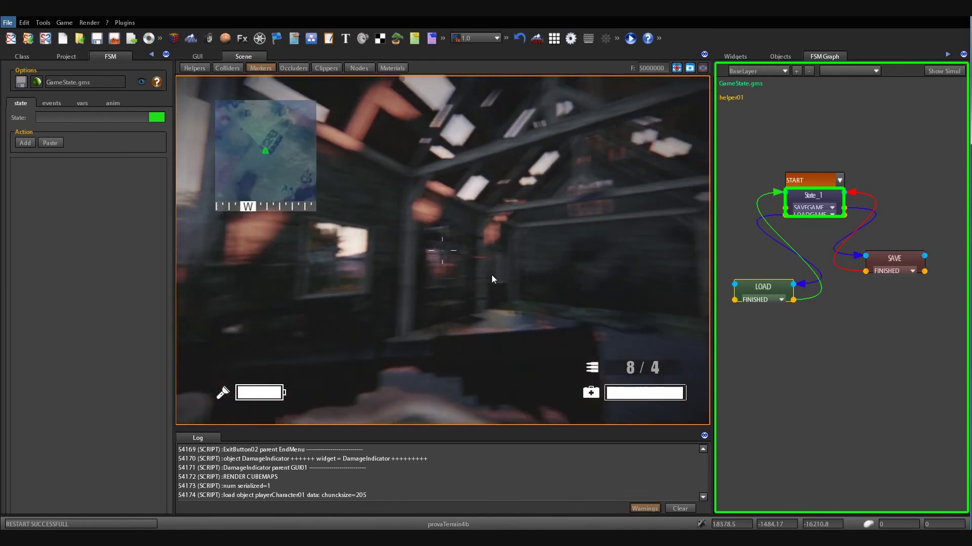
key(w)
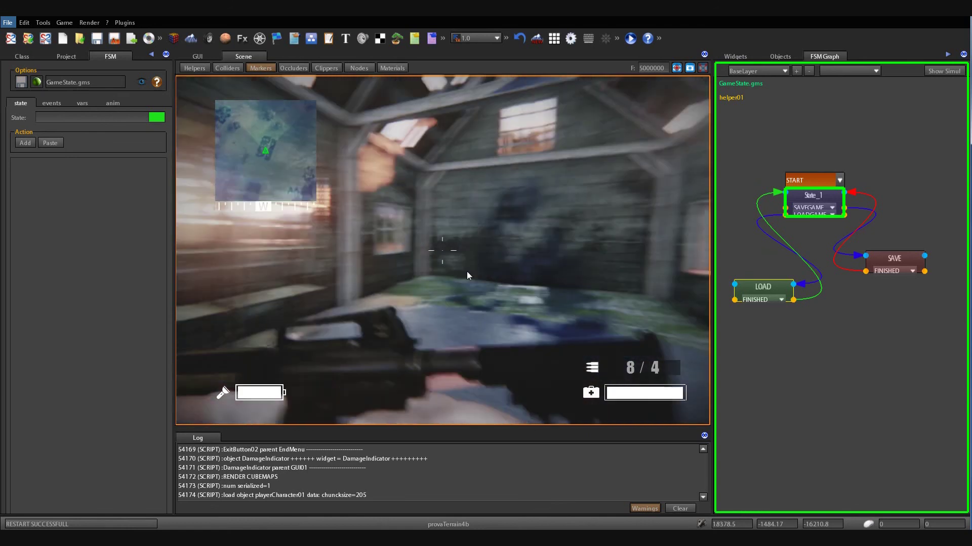
key(w)
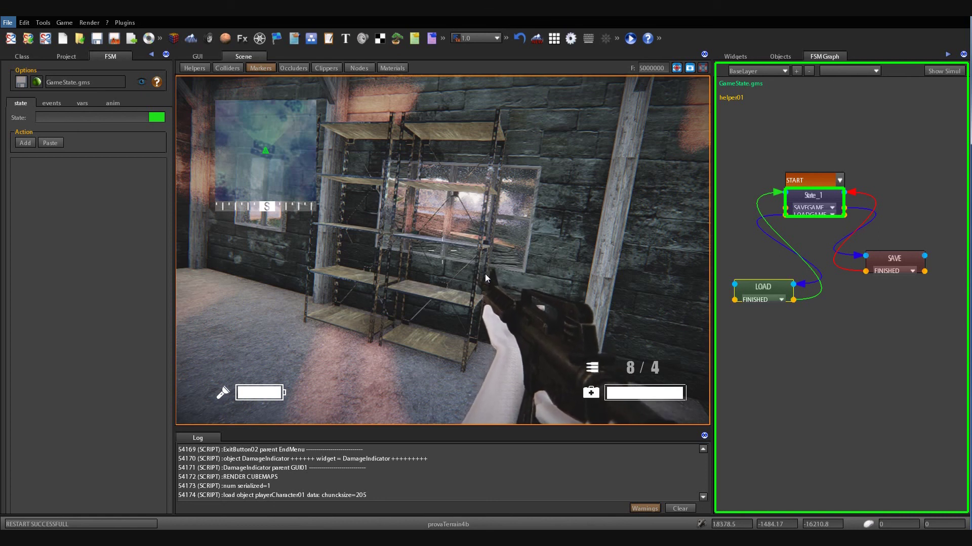
Briefly check the player's inventory and restart the game from its pause menu
key(i)
key(i)
key(Escape)
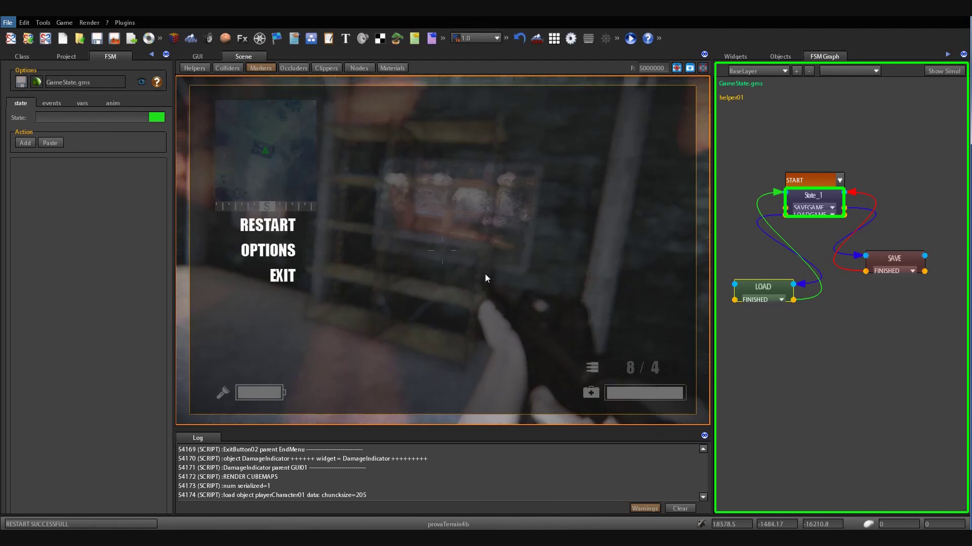
click(287, 226)
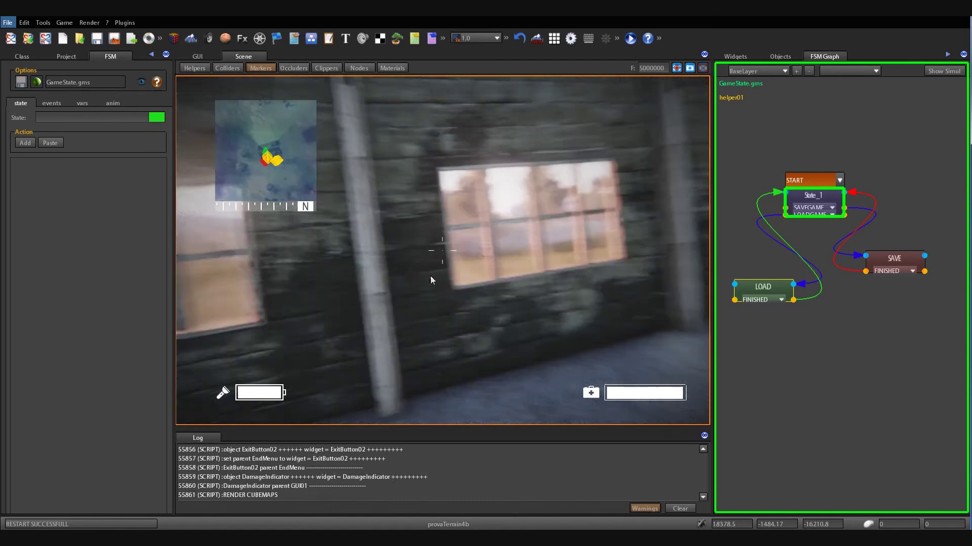